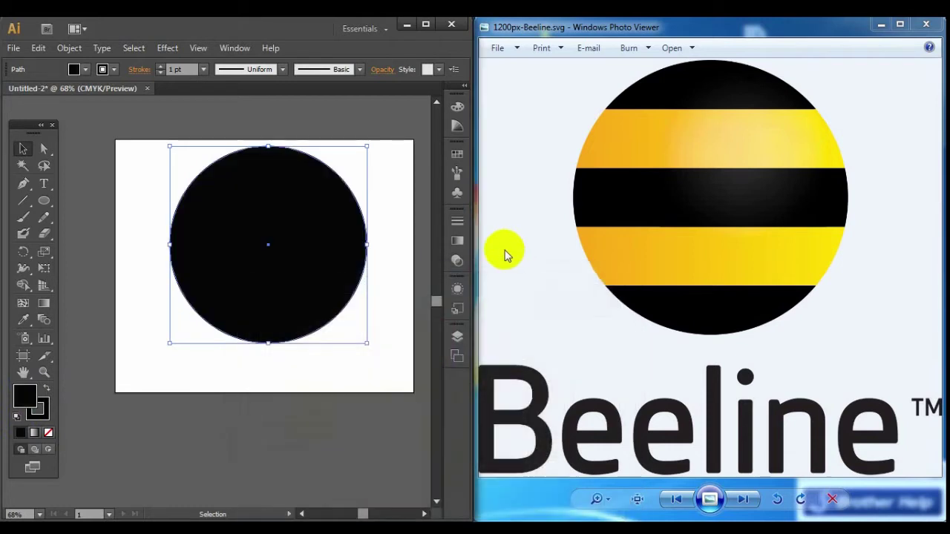
# Draw a wide horizontal rectangle with a pale pinkish-grey fill (C1ACAB) across the upper part of the black circle
pyautogui.click(423, 145)
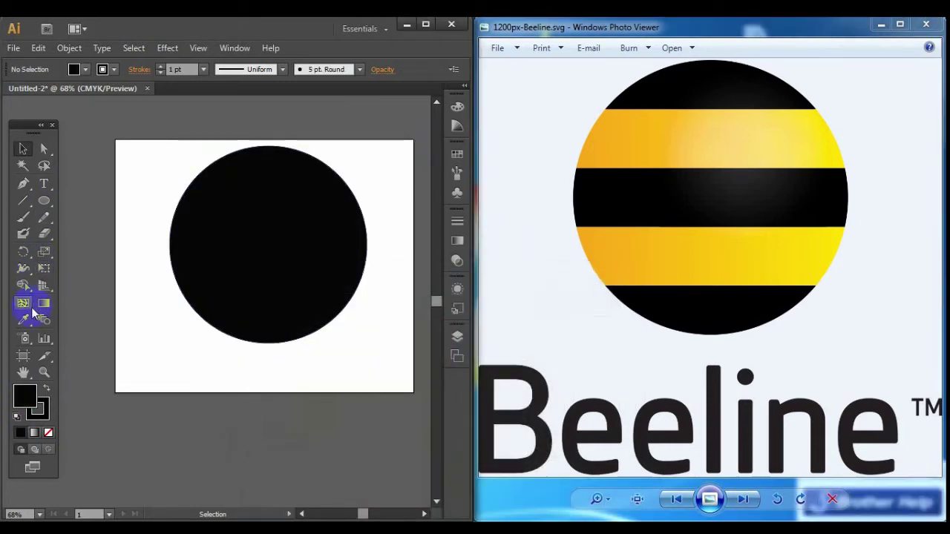
pyautogui.moveTo(46, 207); pyautogui.dragTo(82, 202)
pyautogui.doubleClick(24, 399)
pyautogui.click(269, 356)
pyautogui.click(546, 320)
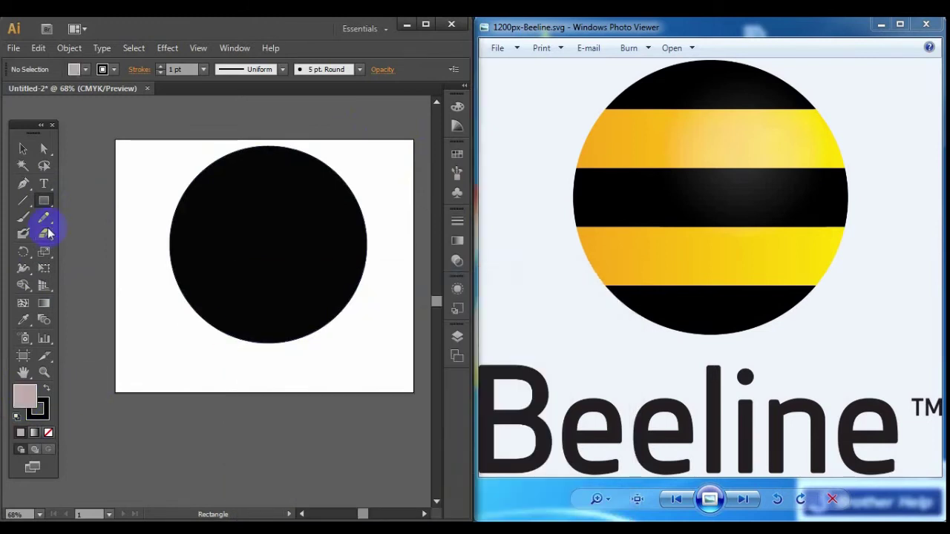
pyautogui.moveTo(142, 180); pyautogui.dragTo(413, 222)
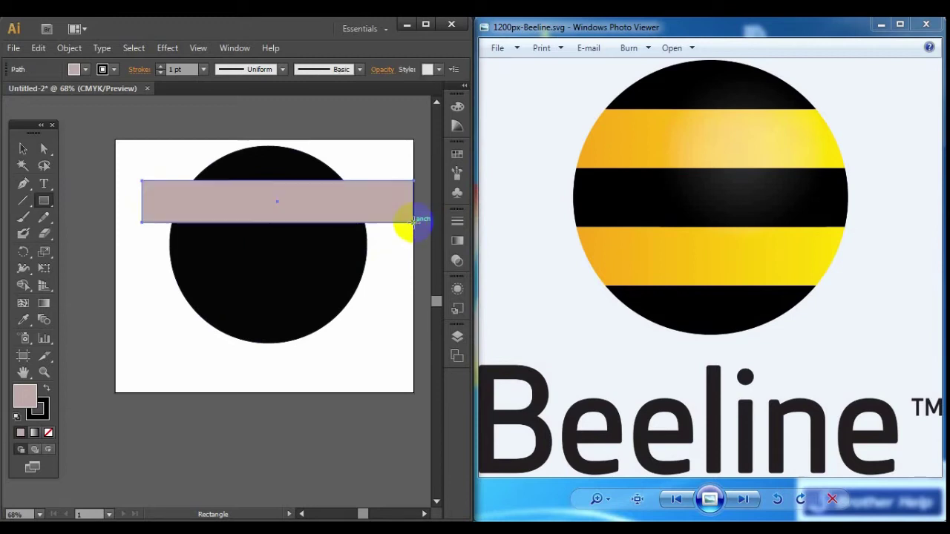
# Duplicate the stripe straight down onto the lower part of the circle and shift the copy slightly lower
pyautogui.click(22, 148)
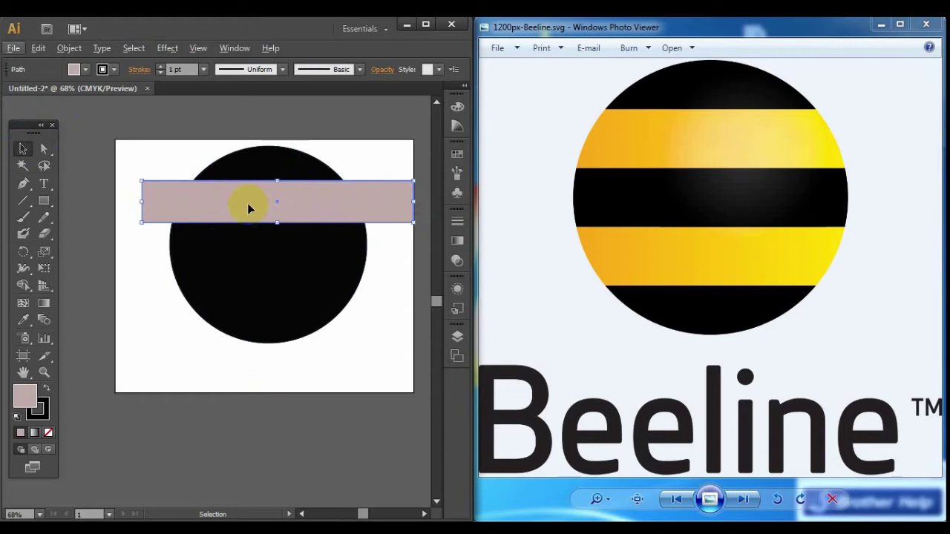
pyautogui.press('alt')
pyautogui.moveTo(248, 207); pyautogui.dragTo(248, 288)
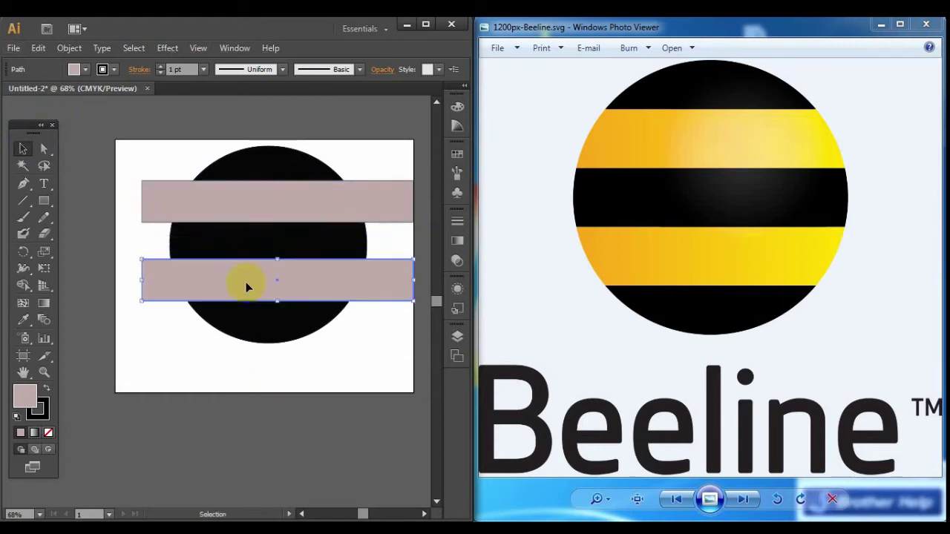
pyautogui.click(282, 374)
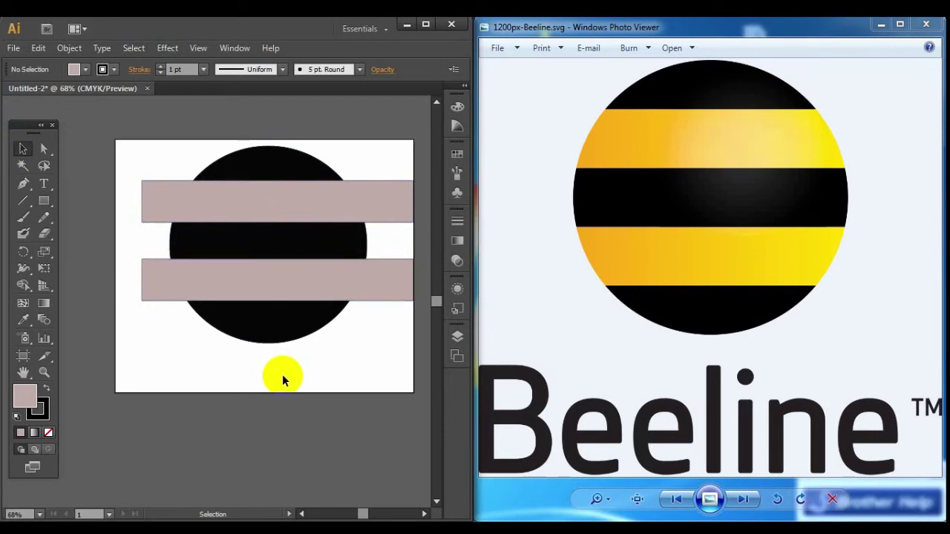
pyautogui.click(271, 322)
pyautogui.moveTo(271, 289); pyautogui.dragTo(273, 294)
pyautogui.click(276, 312)
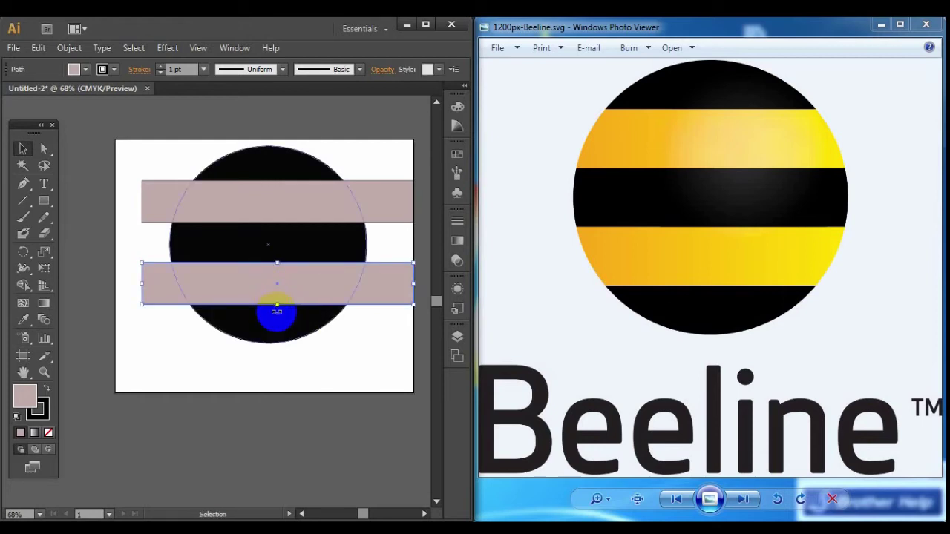
pyautogui.moveTo(278, 305); pyautogui.dragTo(279, 306)
# Reduce the upper stripe's height slightly and replace the lower stripe with a fresh copy of the upper one
pyautogui.click(277, 221)
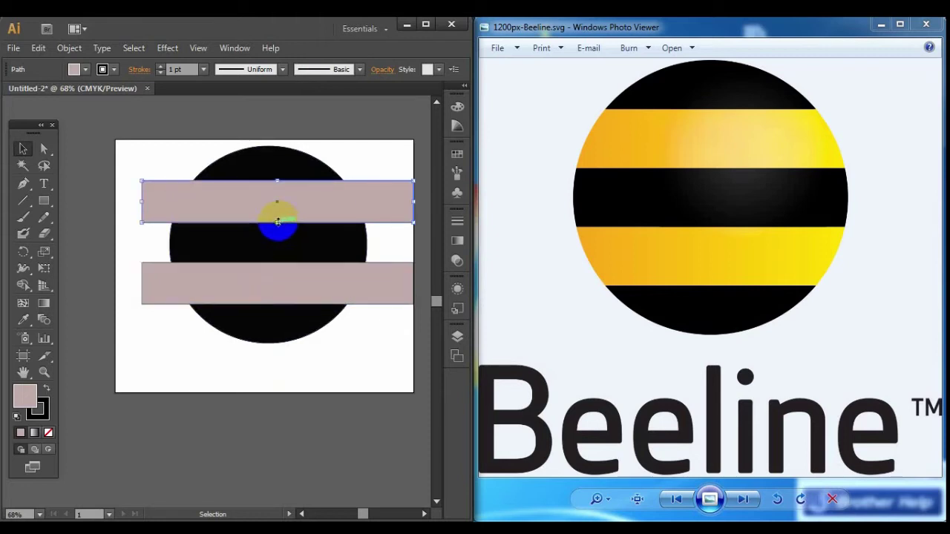
pyautogui.moveTo(278, 221); pyautogui.dragTo(278, 217)
pyautogui.click(313, 277)
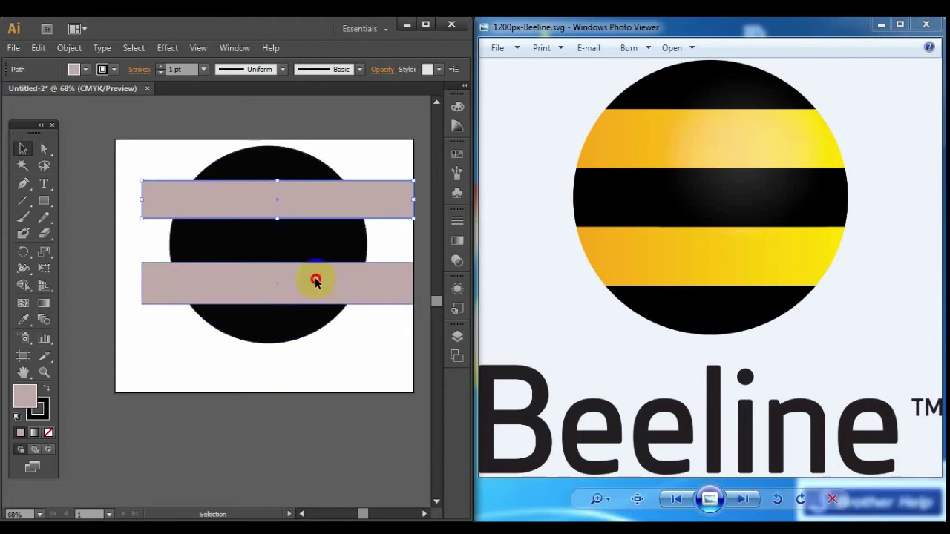
pyautogui.moveTo(277, 263); pyautogui.dragTo(277, 263)
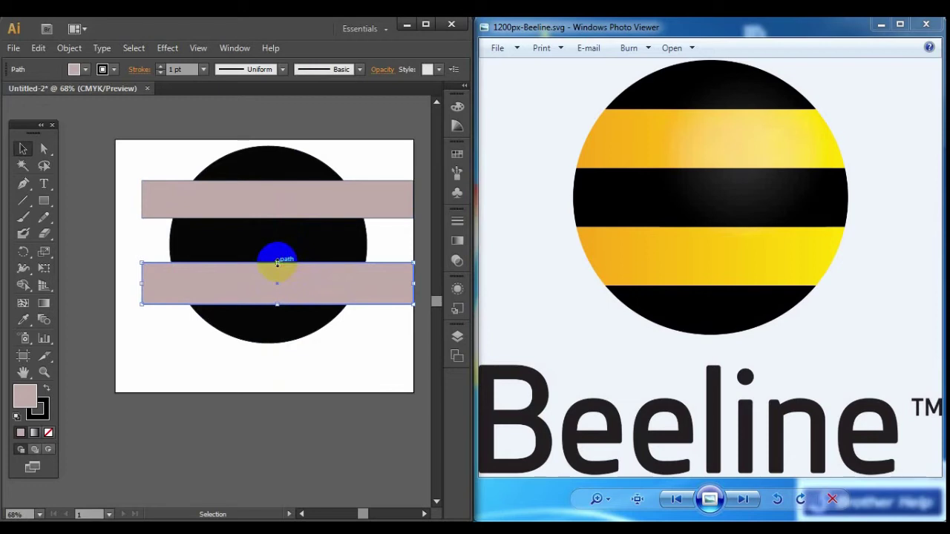
pyautogui.press('Delete')
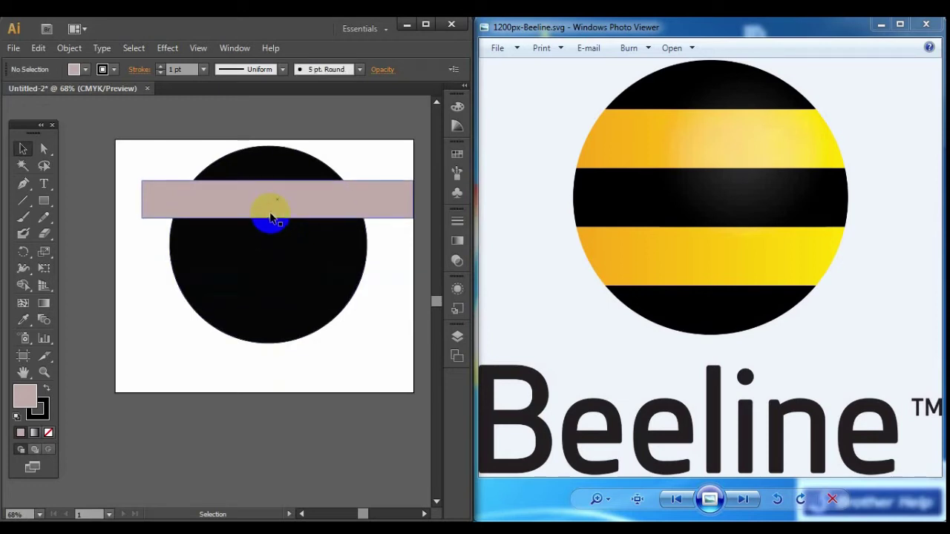
pyautogui.moveTo(271, 216); pyautogui.dragTo(272, 299)
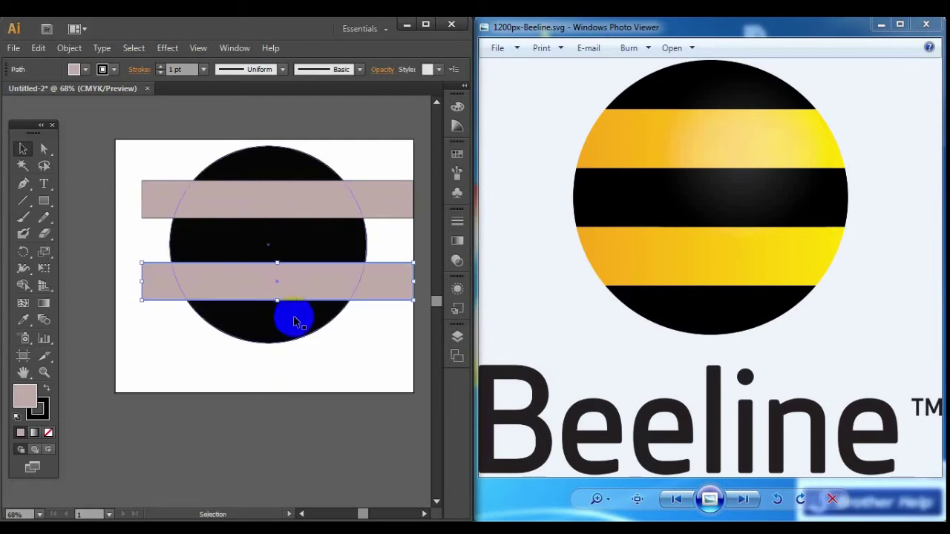
# Nudge the upper stripe down four increments and the lower stripe down two to even out the bands
pyautogui.click(283, 196)
pyautogui.press('Down')
pyautogui.press('Down')
pyautogui.press('Down')
pyautogui.press('Down')
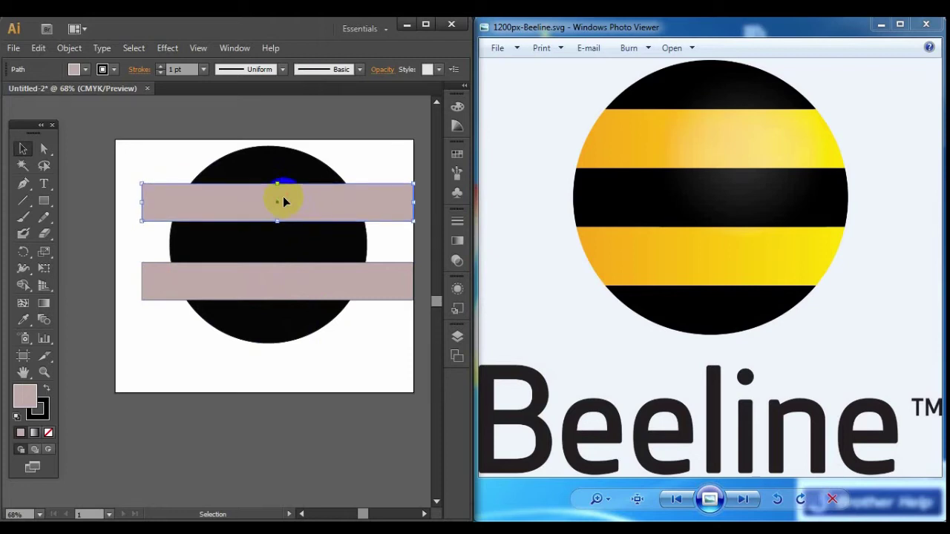
pyautogui.click(288, 276)
pyautogui.press('Down')
pyautogui.press('Down')
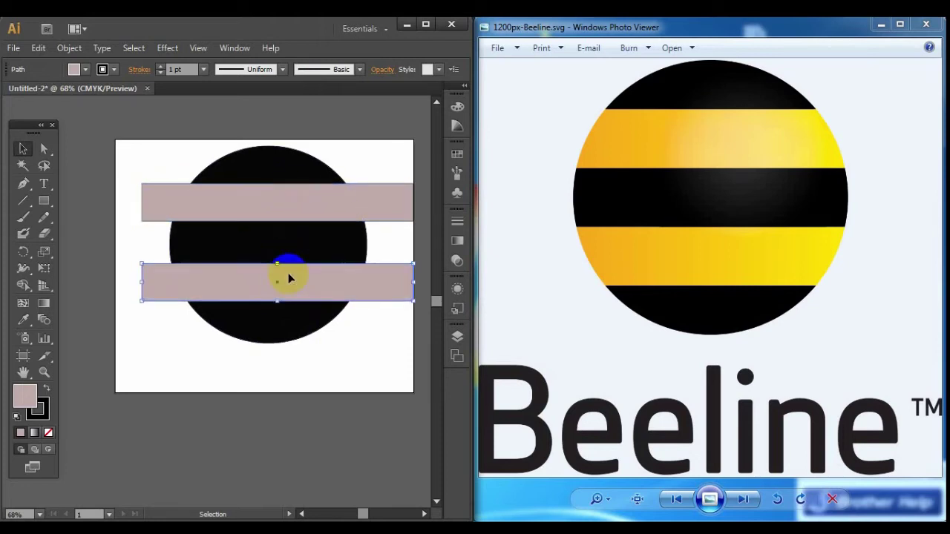
pyautogui.click(91, 132)
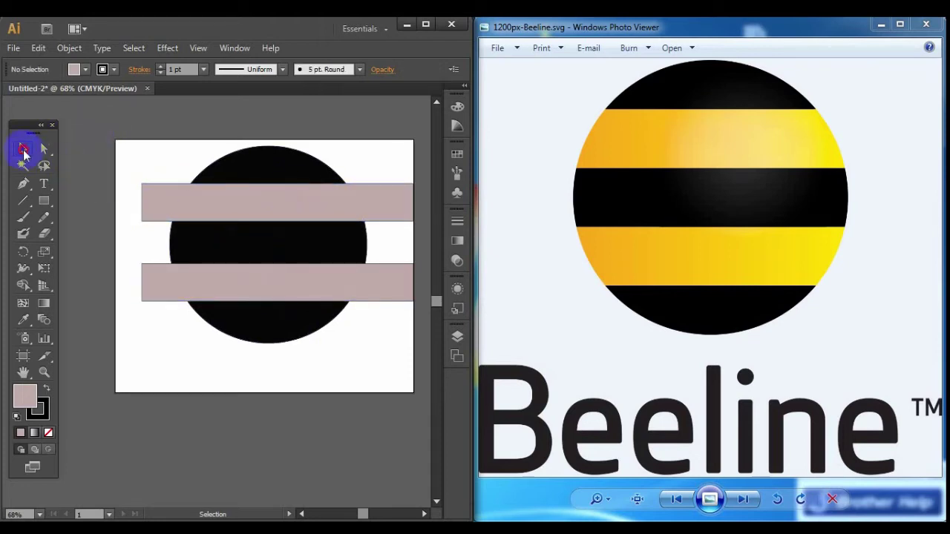
# Split the circle along both stripes with the Shape Builder, making its top, middle and bottom black areas separate shapes
pyautogui.moveTo(124, 156); pyautogui.dragTo(400, 350)
pyautogui.click(23, 286)
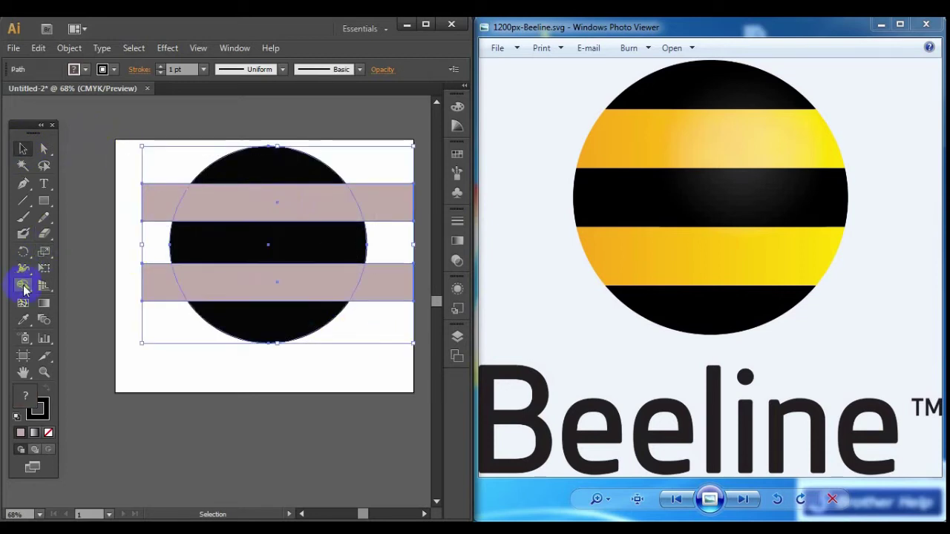
pyautogui.moveTo(24, 289); pyautogui.dragTo(67, 284)
pyautogui.click(229, 239)
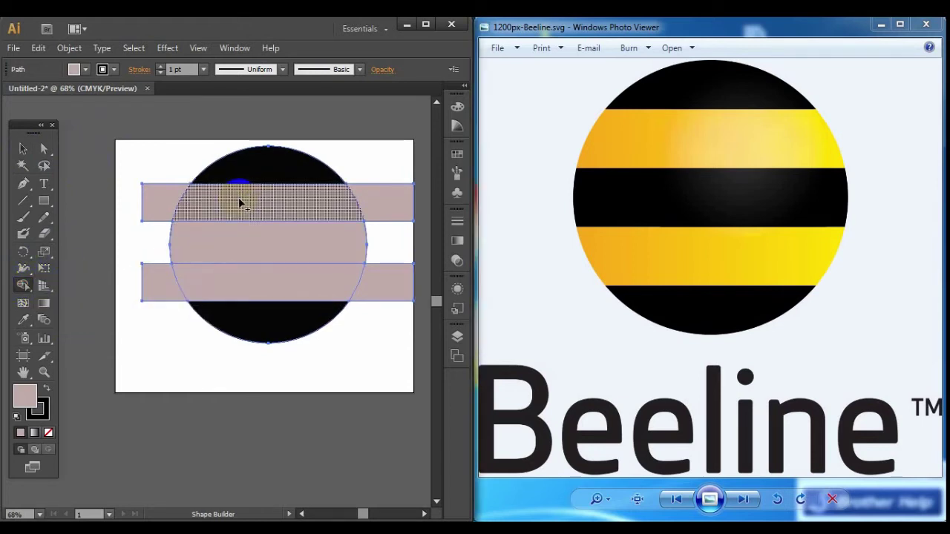
pyautogui.click(253, 176)
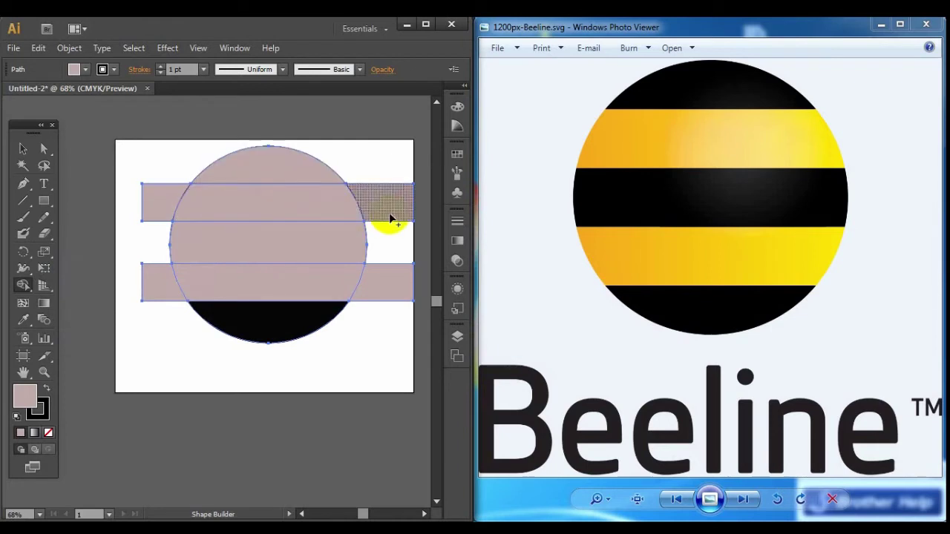
pyautogui.click(302, 313)
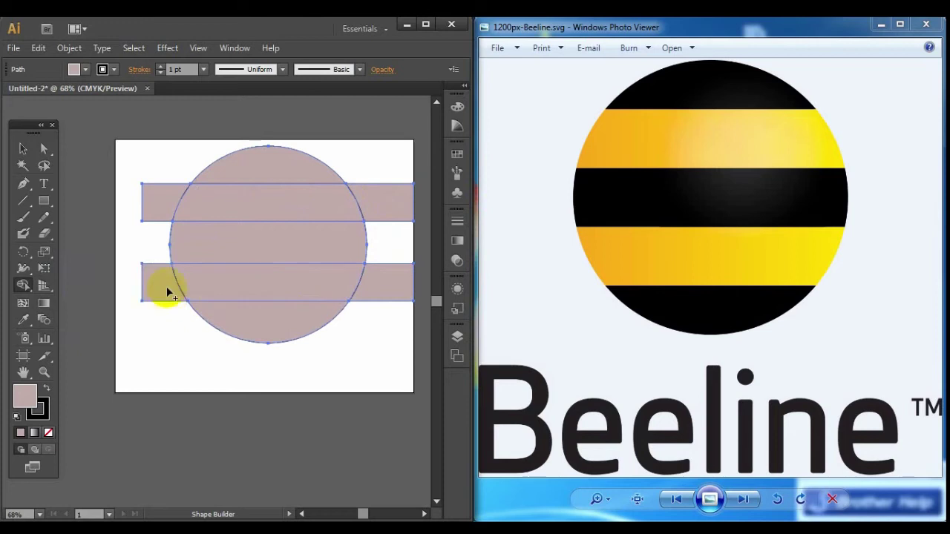
# Delete the stripe pieces that stick out beyond the circle on both sides
pyautogui.click(23, 148)
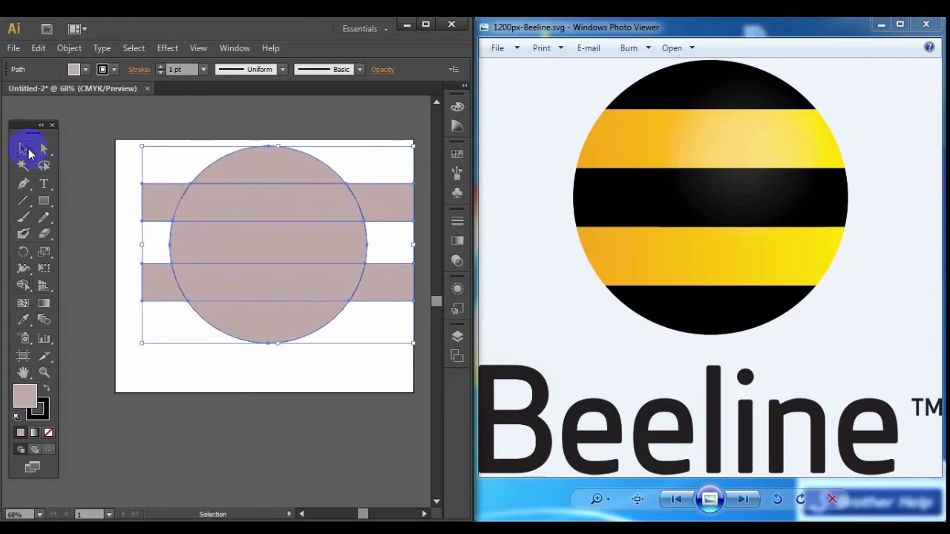
pyautogui.click(116, 150)
pyautogui.moveTo(121, 143); pyautogui.dragTo(158, 349)
pyautogui.press('Delete')
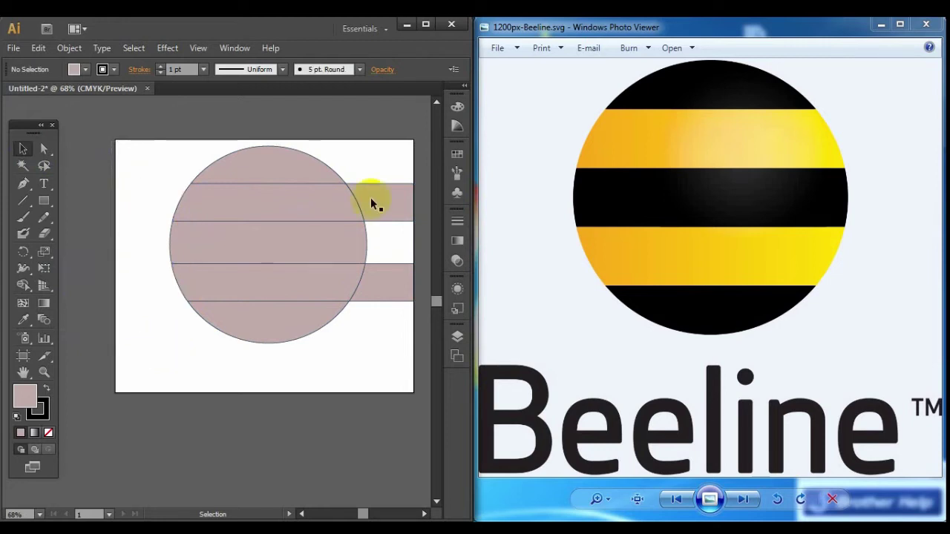
pyautogui.moveTo(403, 213); pyautogui.dragTo(430, 336)
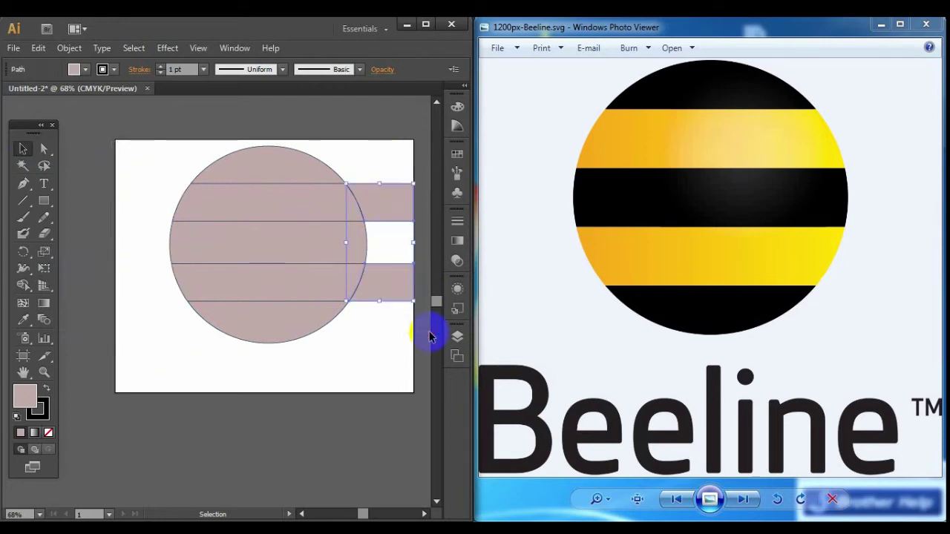
pyautogui.press('Delete')
# Remove the stroke from all segments of the circle
pyautogui.moveTo(143, 142); pyautogui.dragTo(385, 357)
pyautogui.click(43, 416)
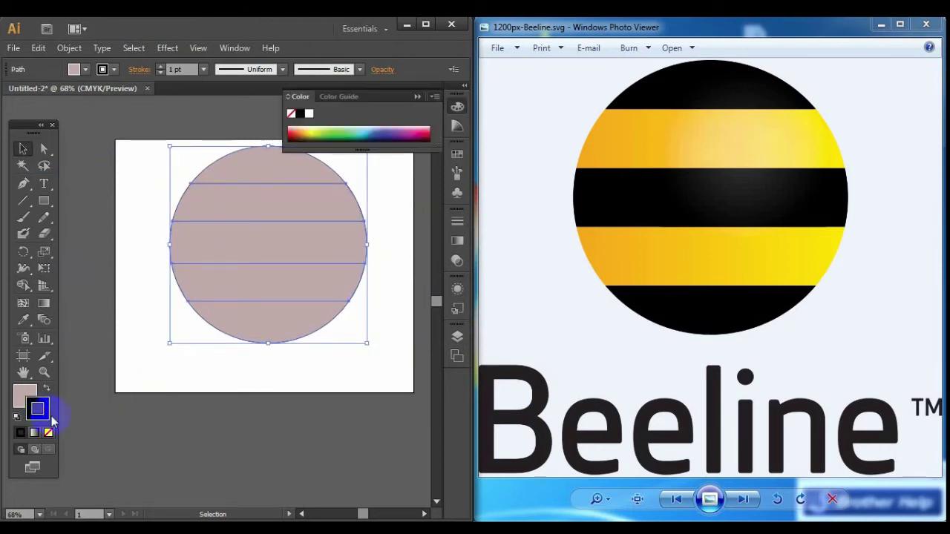
pyautogui.click(237, 371)
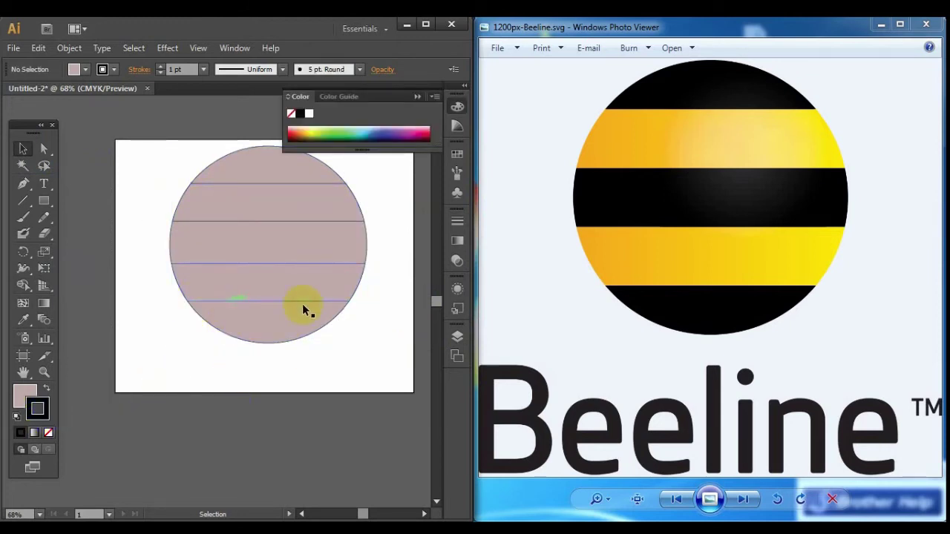
pyautogui.moveTo(135, 162); pyautogui.dragTo(394, 347)
pyautogui.click(49, 434)
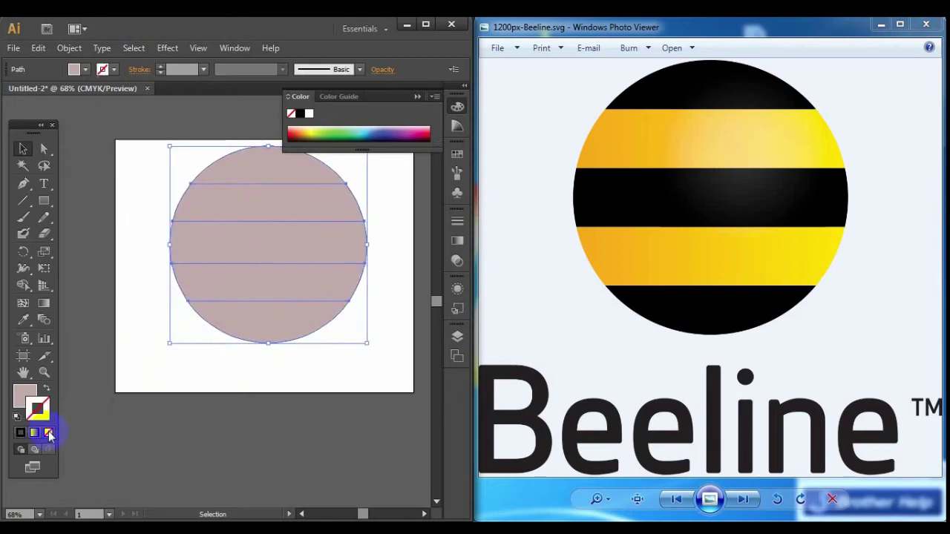
pyautogui.click(131, 366)
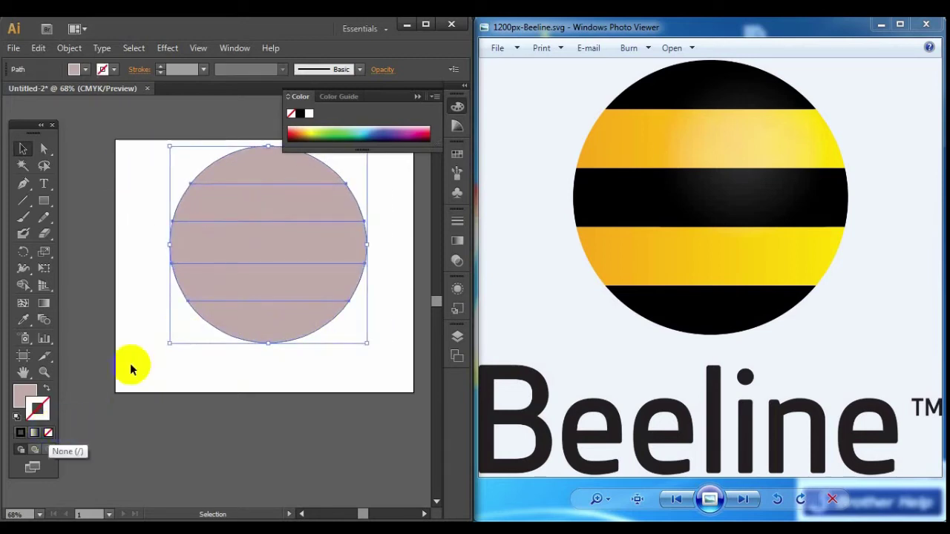
# Fill the bottom segment of the circle with black
pyautogui.click(246, 325)
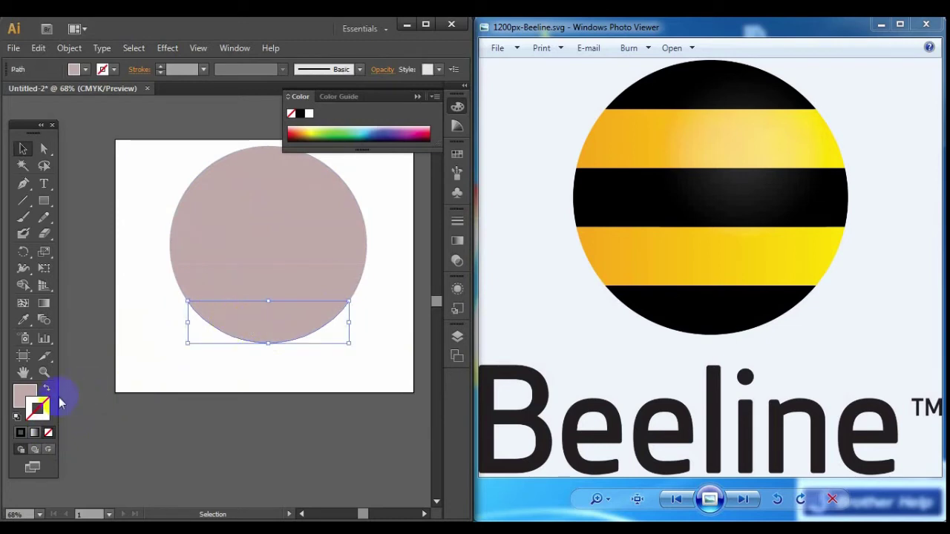
pyautogui.click(22, 405)
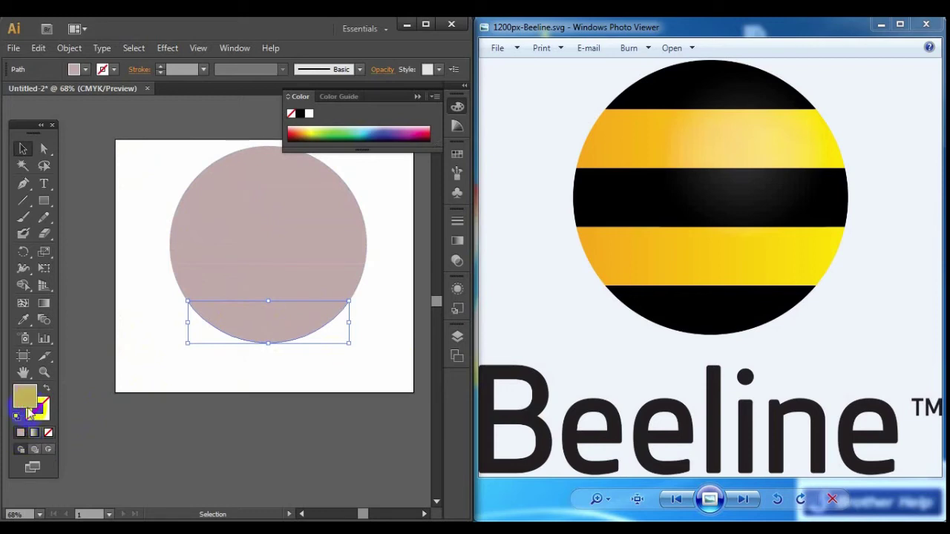
pyautogui.doubleClick(28, 403)
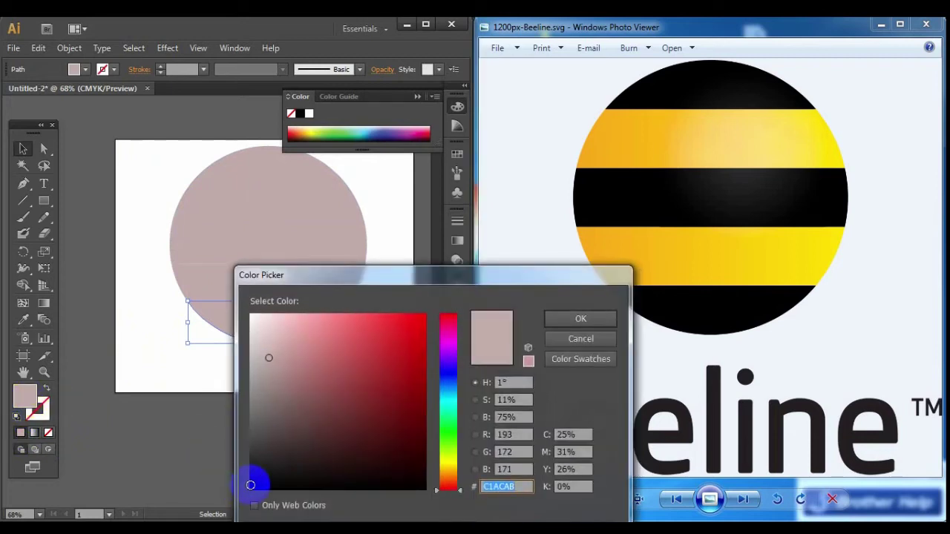
pyautogui.click(253, 485)
pyautogui.click(571, 318)
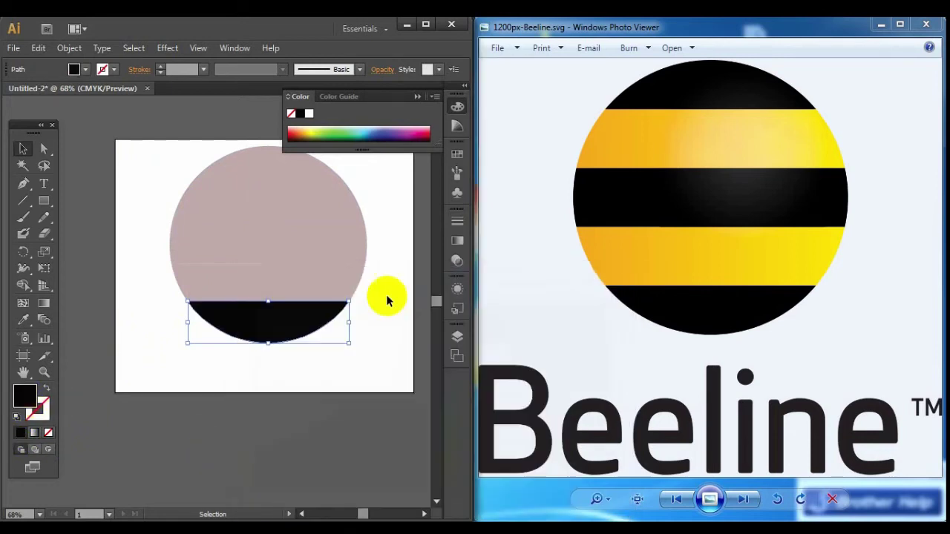
# Fill the middle band of the circle with black
pyautogui.click(302, 243)
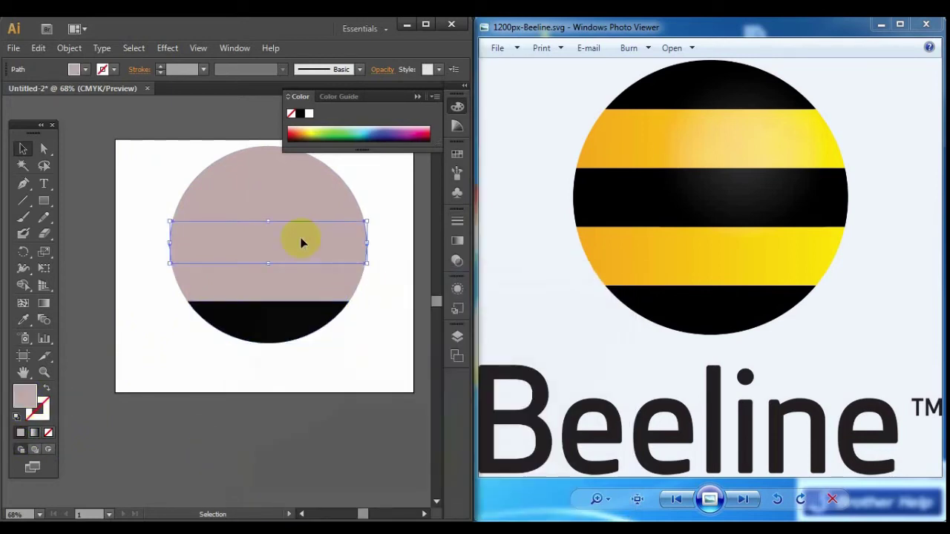
pyautogui.doubleClick(24, 407)
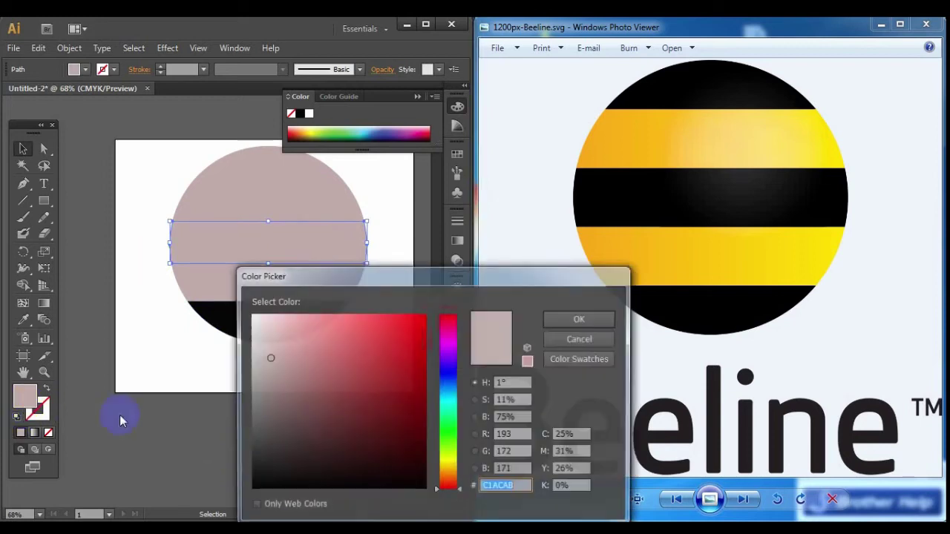
pyautogui.click(253, 488)
pyautogui.click(570, 319)
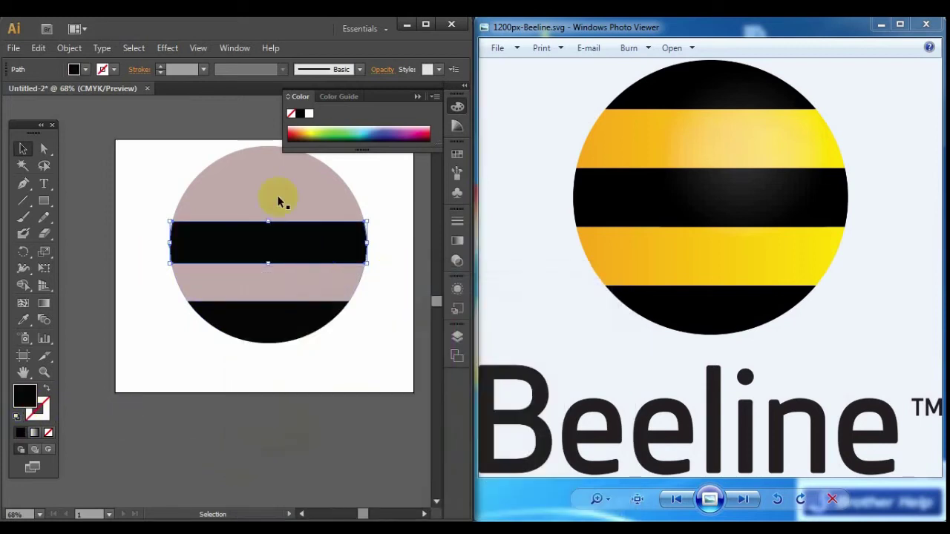
# Fill the top segment of the circle with the near-black colour 050505
pyautogui.click(271, 175)
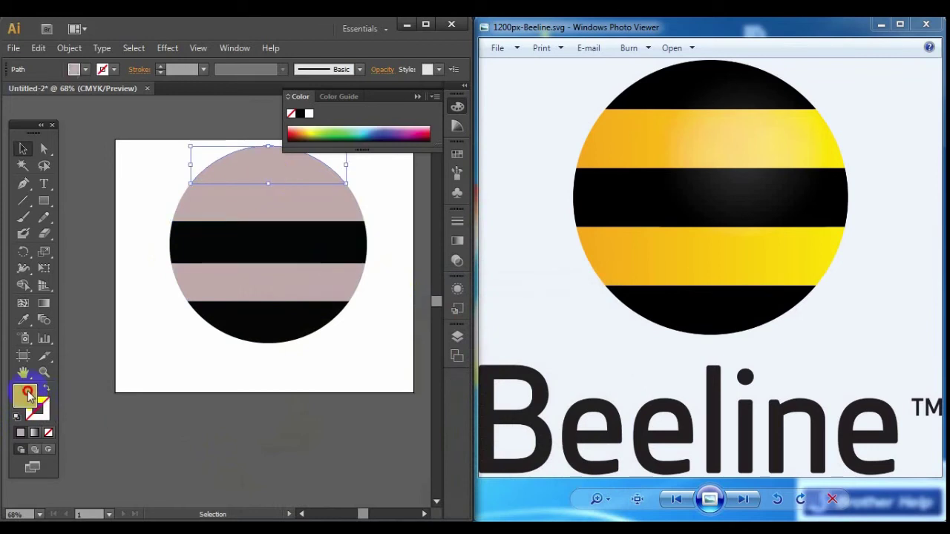
pyautogui.doubleClick(29, 395)
pyautogui.click(252, 487)
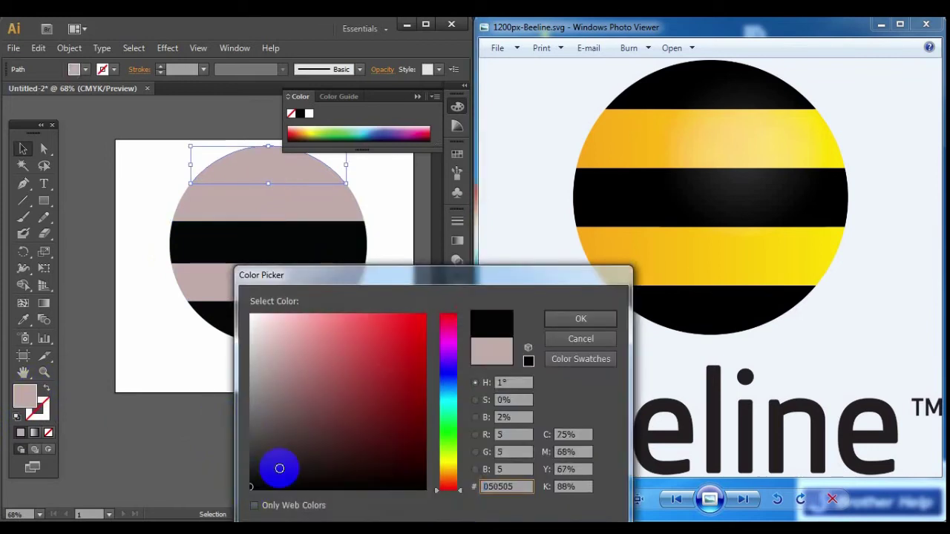
pyautogui.click(575, 320)
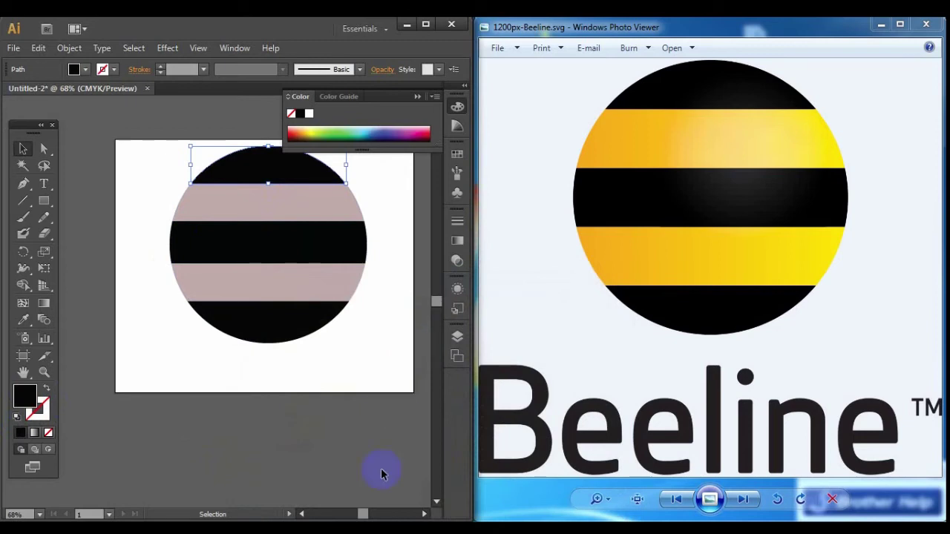
pyautogui.click(381, 474)
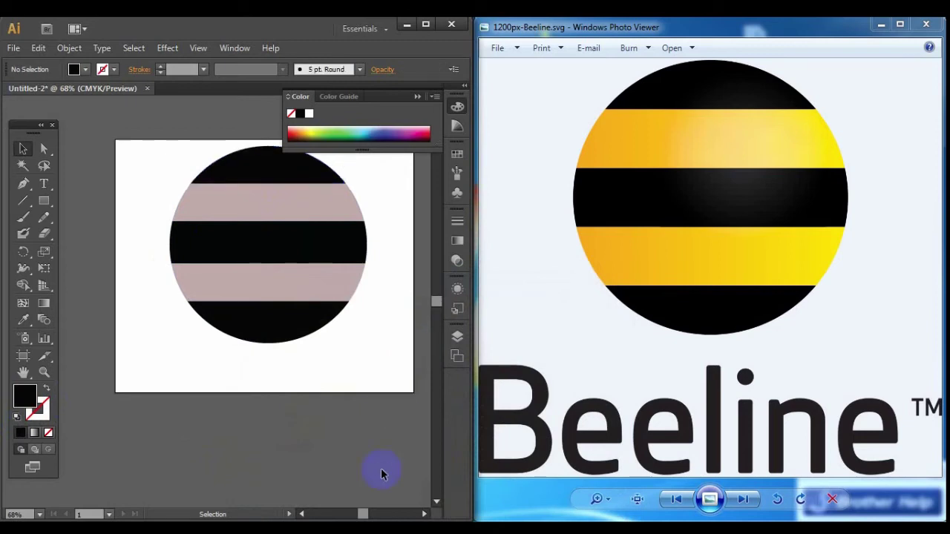
# Fill the upper light stripe with a linear gradient running from orange on the left to yellow on the right
pyautogui.click(326, 210)
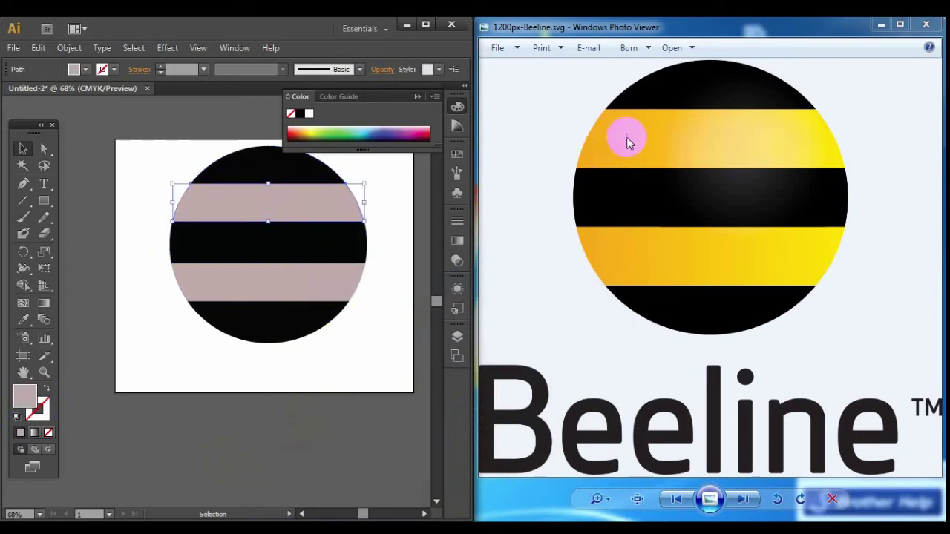
pyautogui.click(588, 138)
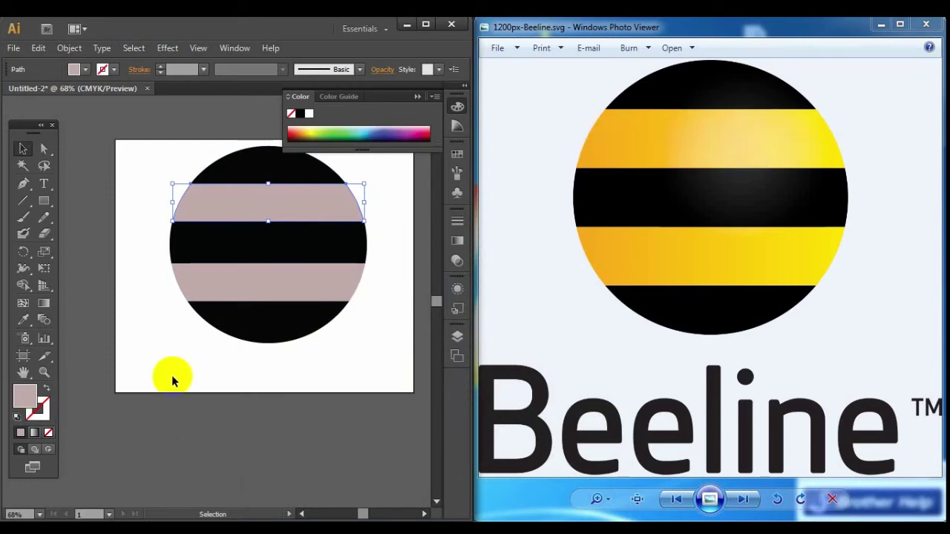
pyautogui.click(35, 432)
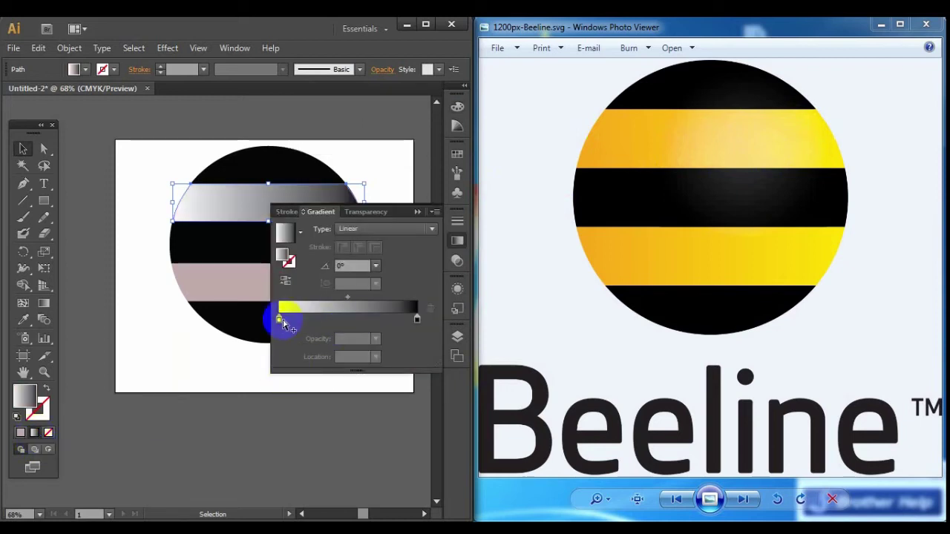
pyautogui.doubleClick(279, 319)
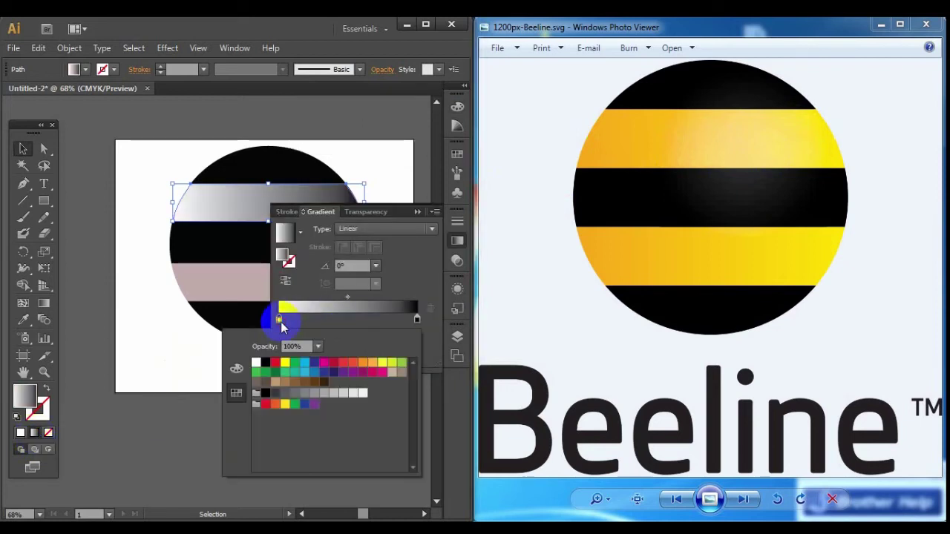
pyautogui.click(364, 363)
pyautogui.click(417, 319)
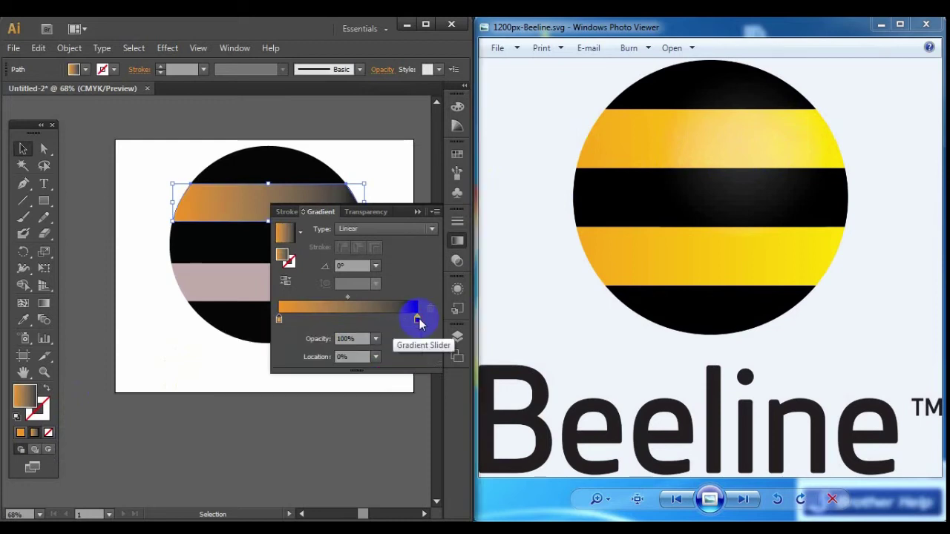
pyautogui.doubleClick(418, 319)
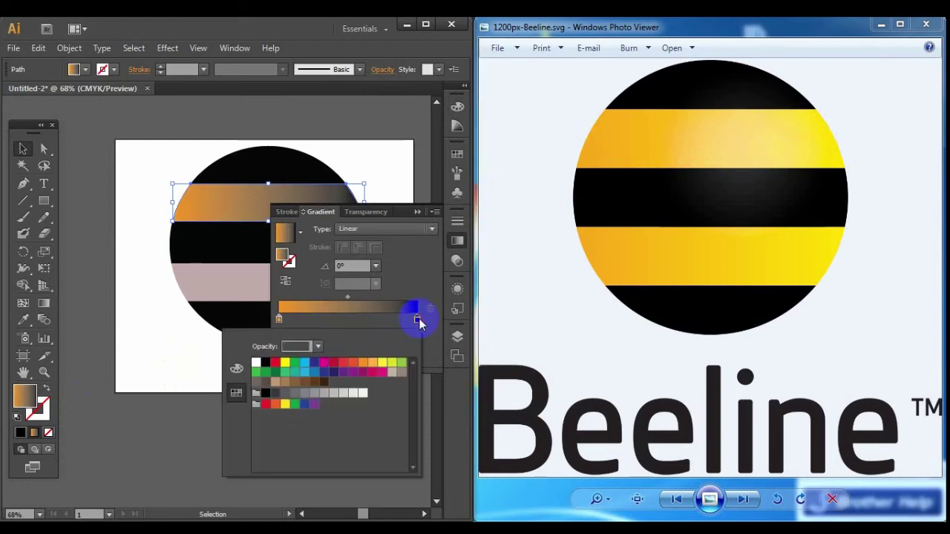
pyautogui.click(382, 362)
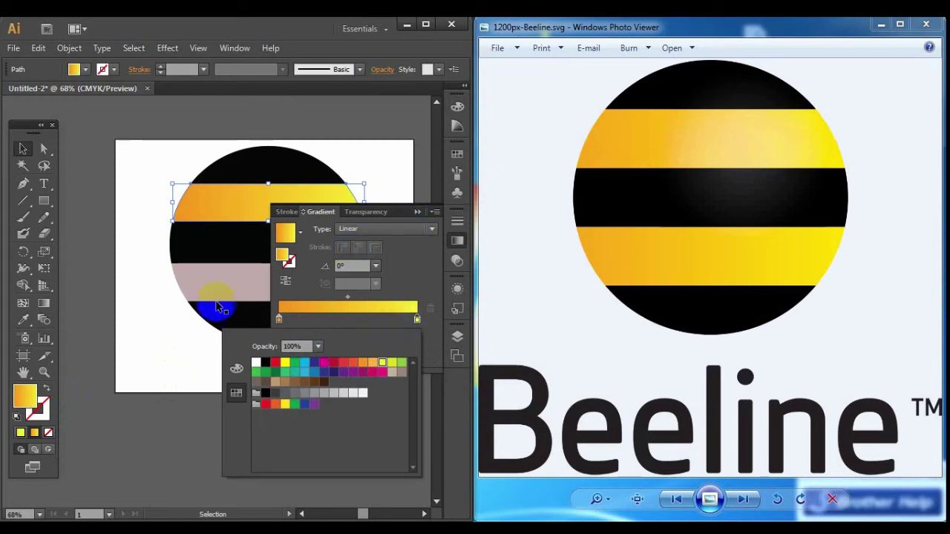
pyautogui.click(178, 326)
# Apply the same orange-to-yellow linear gradient to the lower light stripe and deselect it
pyautogui.click(227, 289)
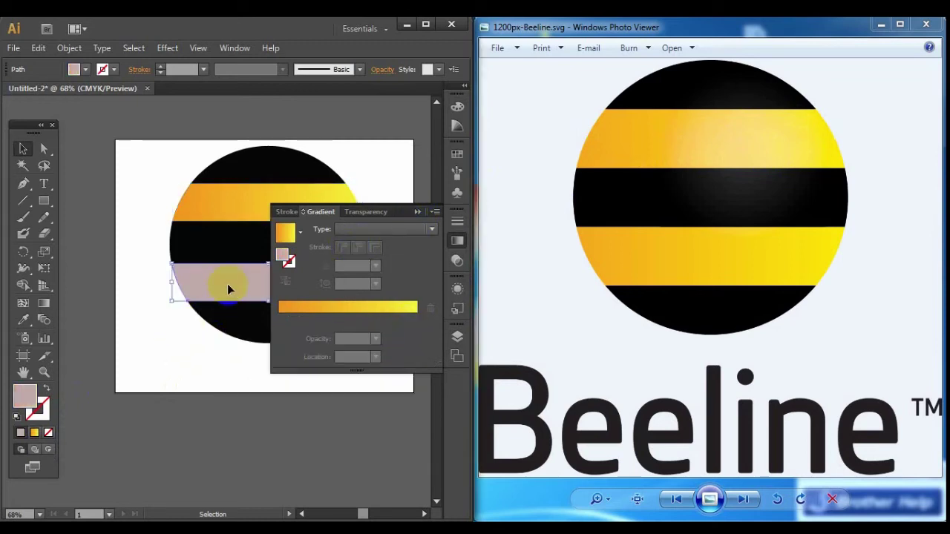
pyautogui.click(35, 432)
pyautogui.click(37, 434)
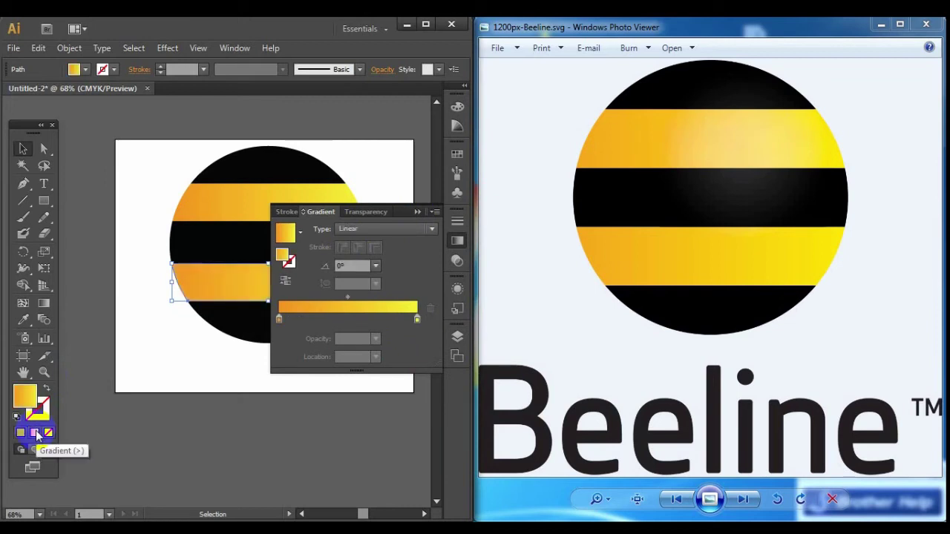
pyautogui.click(418, 213)
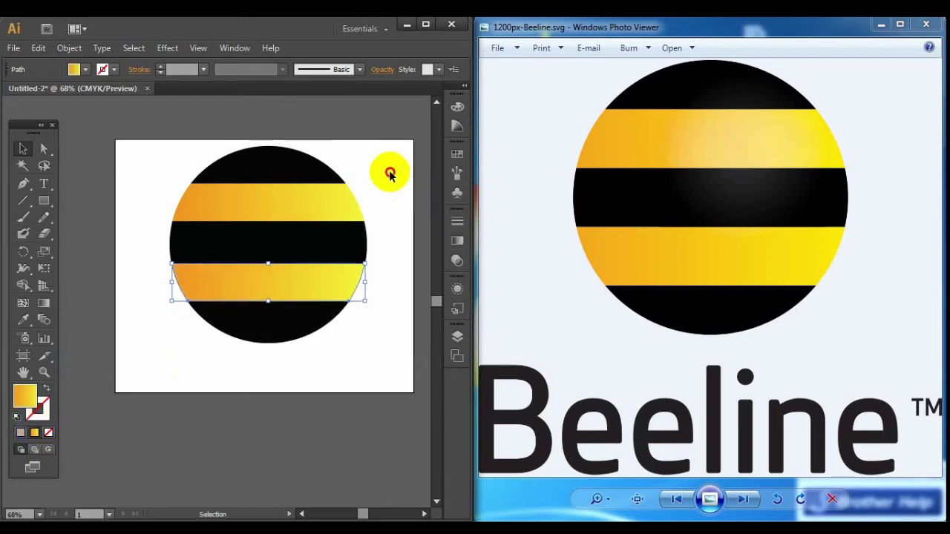
pyautogui.click(389, 169)
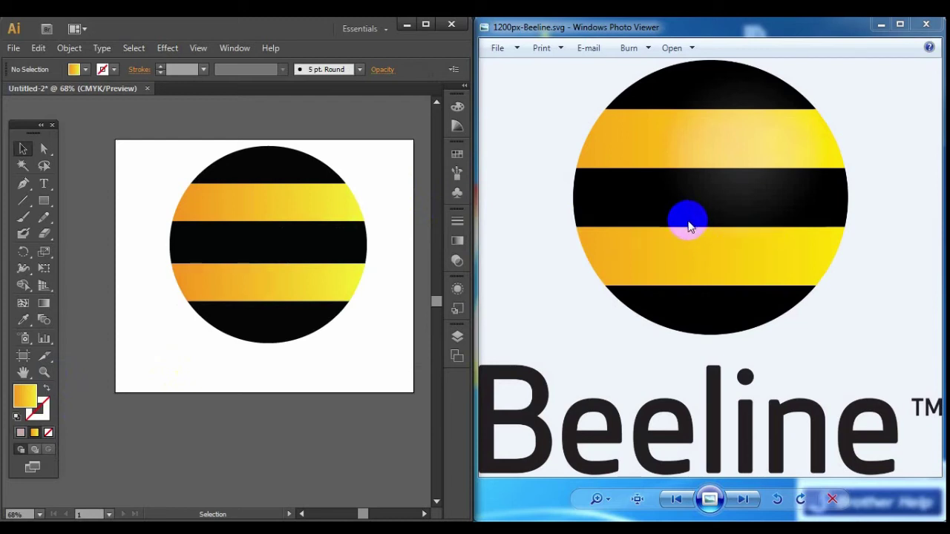
# Select all segments of the striped ball and group them
pyautogui.click(23, 149)
pyautogui.click(135, 144)
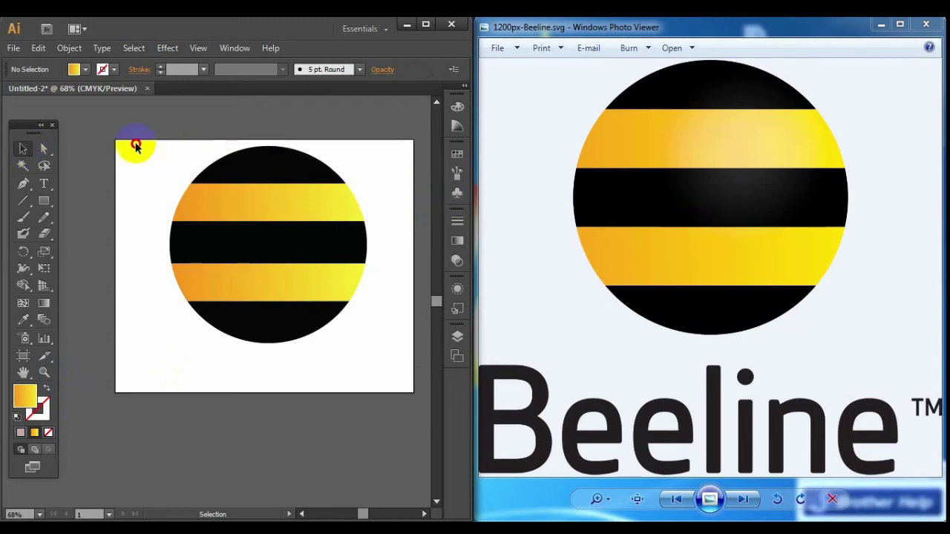
pyautogui.click(248, 289)
pyautogui.moveTo(248, 289); pyautogui.dragTo(339, 339)
pyautogui.rightClick(259, 264)
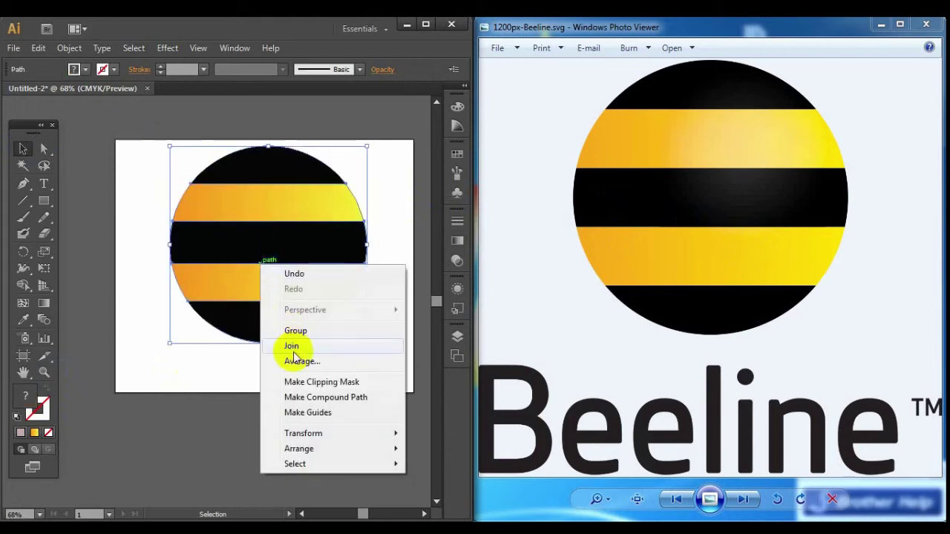
pyautogui.click(308, 330)
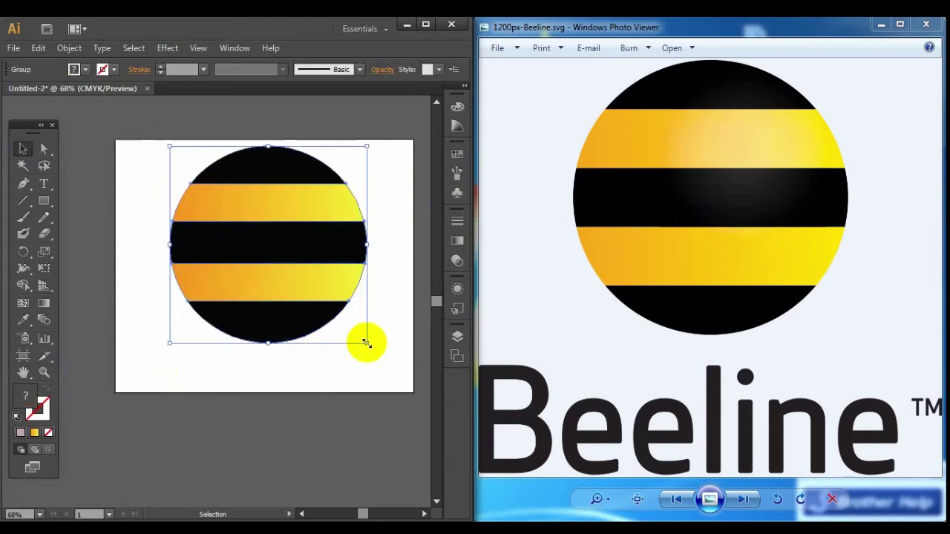
# Scale the grouped ball down proportionally and move it up on the artboard to leave room beneath it
pyautogui.moveTo(365, 342); pyautogui.dragTo(348, 322)
pyautogui.click(316, 284)
pyautogui.moveTo(315, 284); pyautogui.dragTo(314, 267)
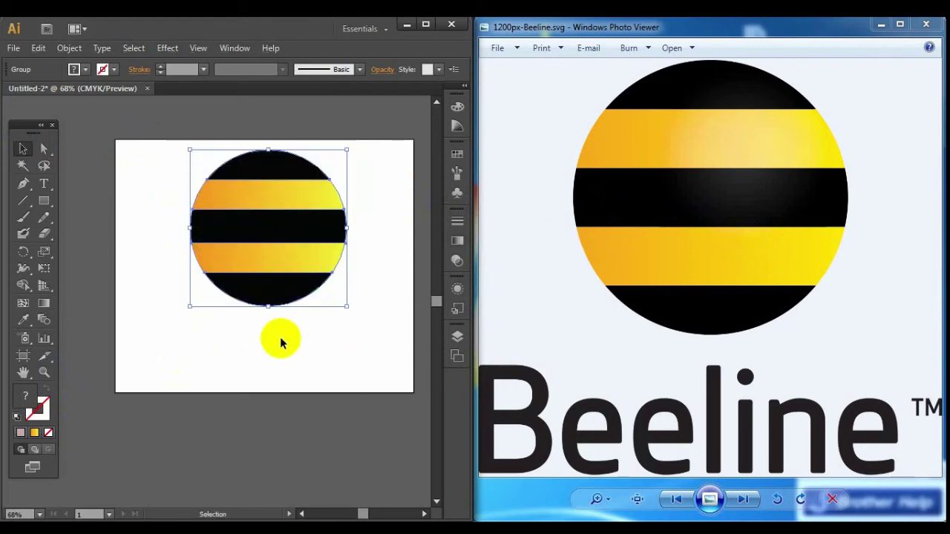
pyautogui.click(221, 348)
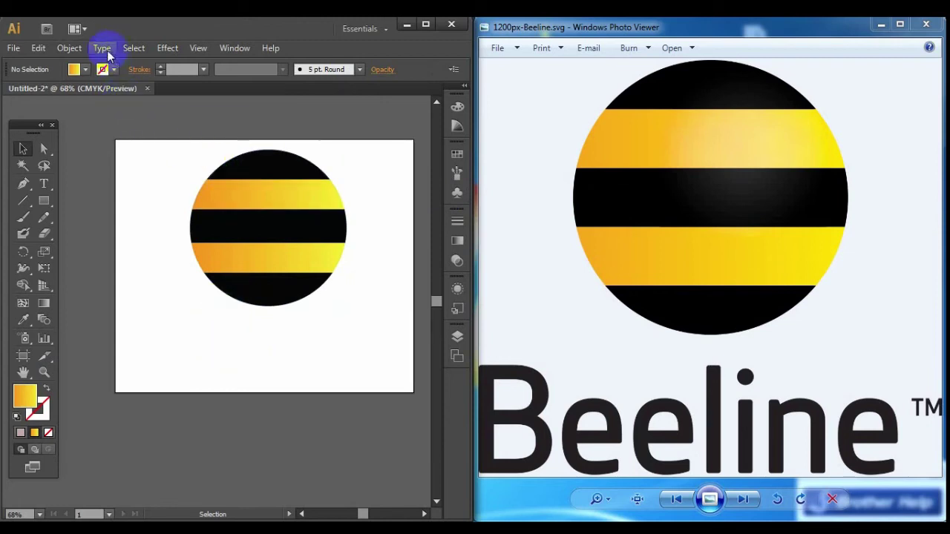
# Add the text "Beeline" below the ball and enlarge it to about the ball's width
pyautogui.moveTo(44, 184); pyautogui.dragTo(107, 191)
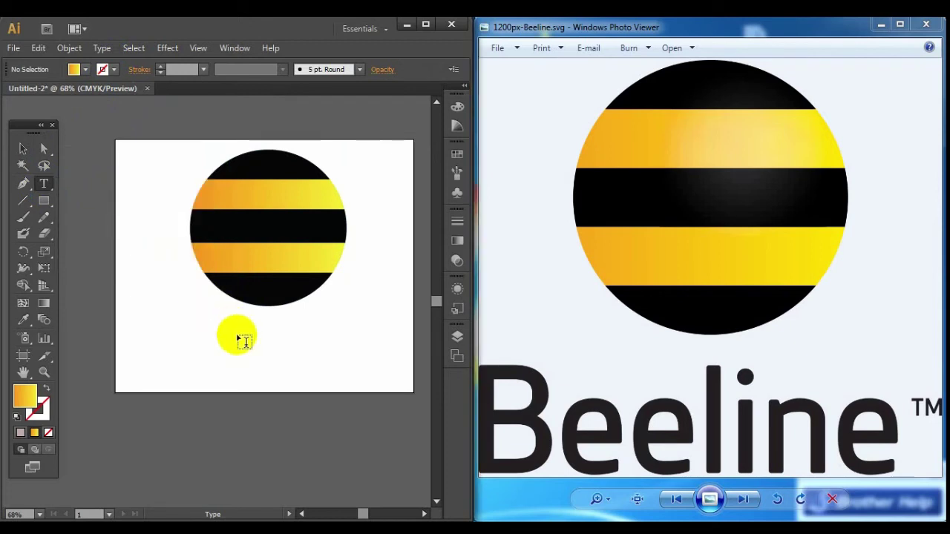
pyautogui.click(237, 335)
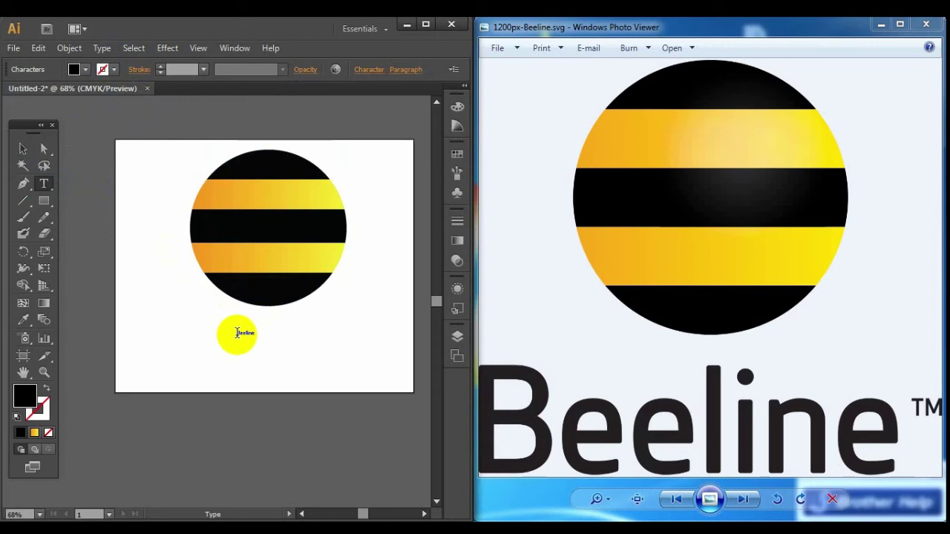
pyautogui.click(22, 148)
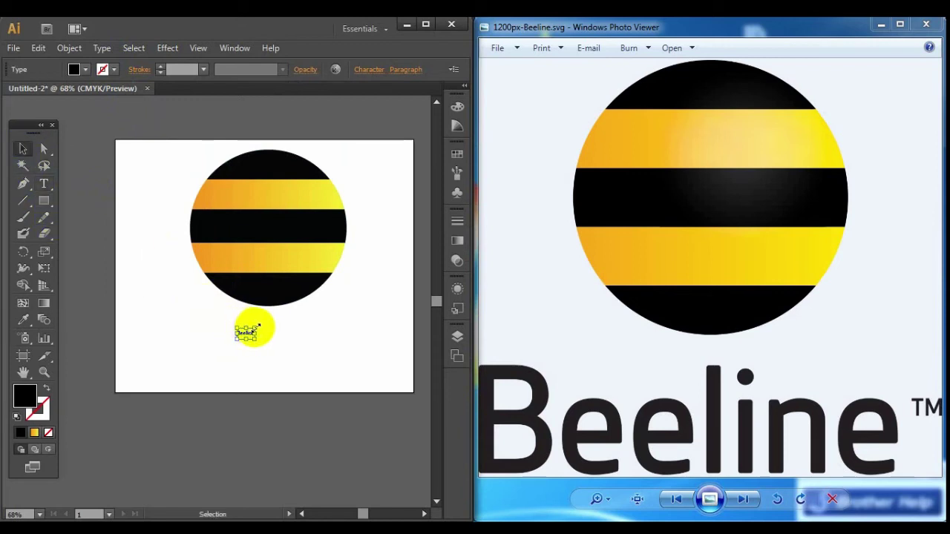
pyautogui.moveTo(256, 328); pyautogui.dragTo(304, 333)
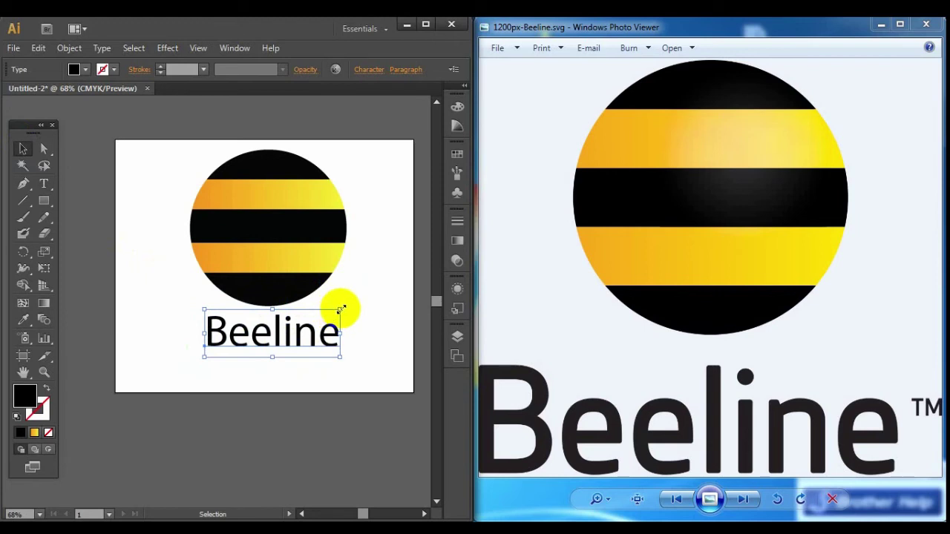
pyautogui.moveTo(346, 303); pyautogui.dragTo(354, 302)
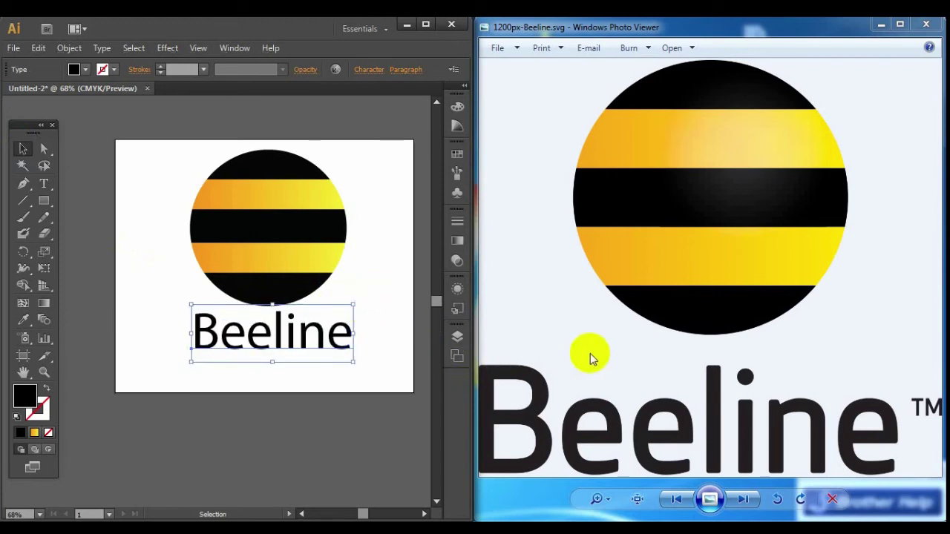
pyautogui.click(725, 418)
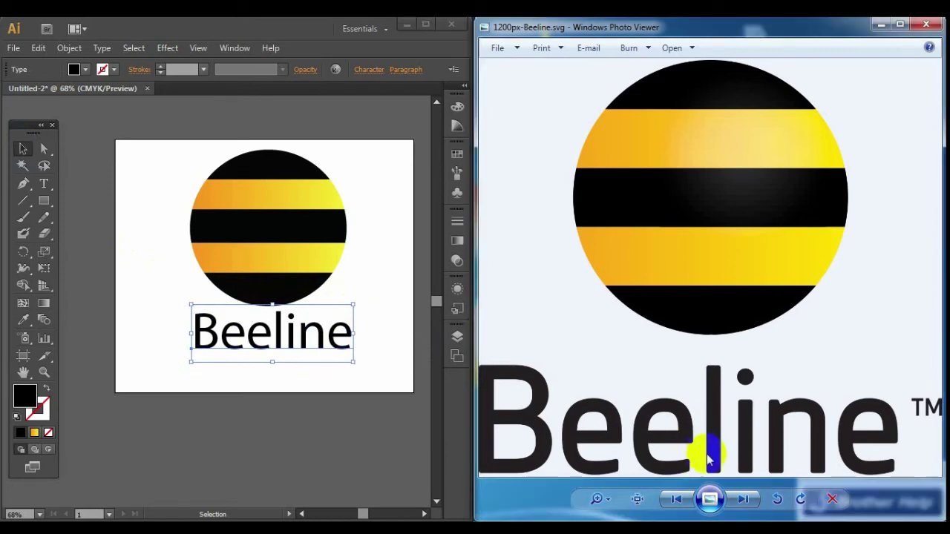
pyautogui.click(900, 25)
pyautogui.click(900, 24)
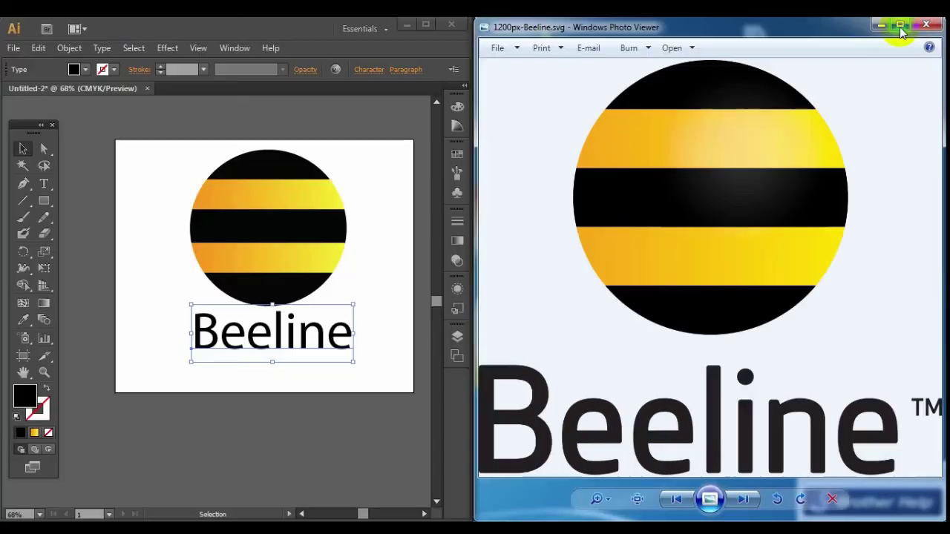
# Add the text "TM" above the right end of the Beeline wordmark and enlarge it slightly
pyautogui.click(46, 168)
pyautogui.moveTo(44, 183); pyautogui.dragTo(366, 301)
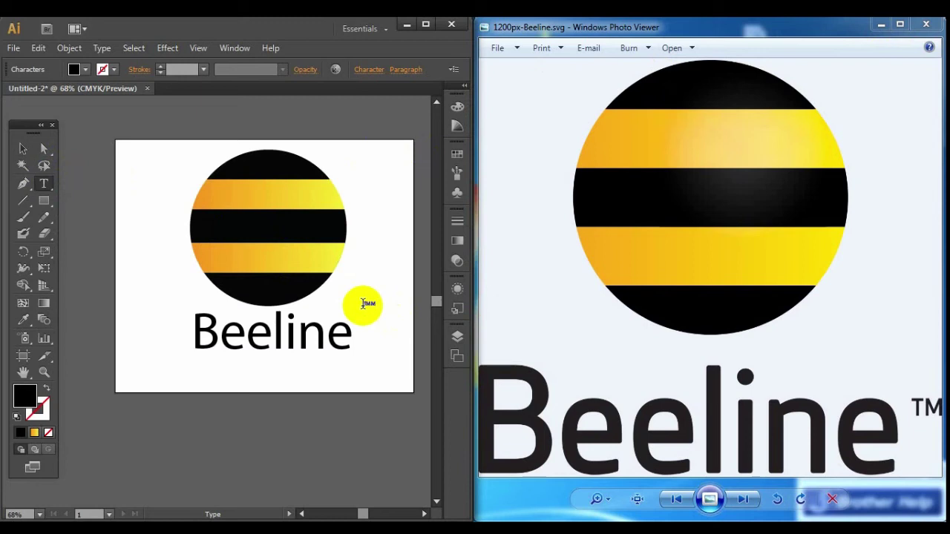
pyautogui.click(43, 149)
pyautogui.click(228, 232)
pyautogui.click(368, 298)
pyautogui.click(23, 148)
pyautogui.click(198, 220)
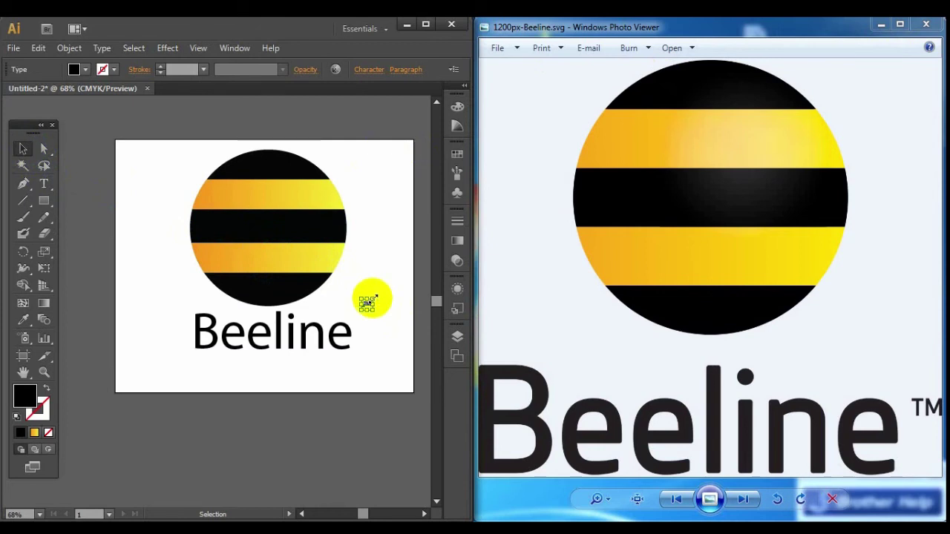
pyautogui.click(383, 393)
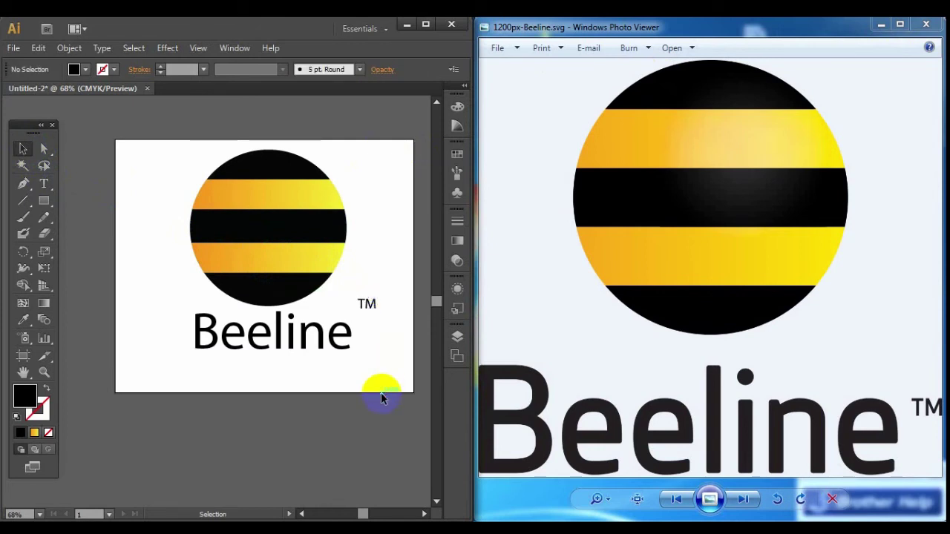
# Change the font of the TM text to Berlin Sans FB Regular
pyautogui.click(370, 304)
pyautogui.click(43, 182)
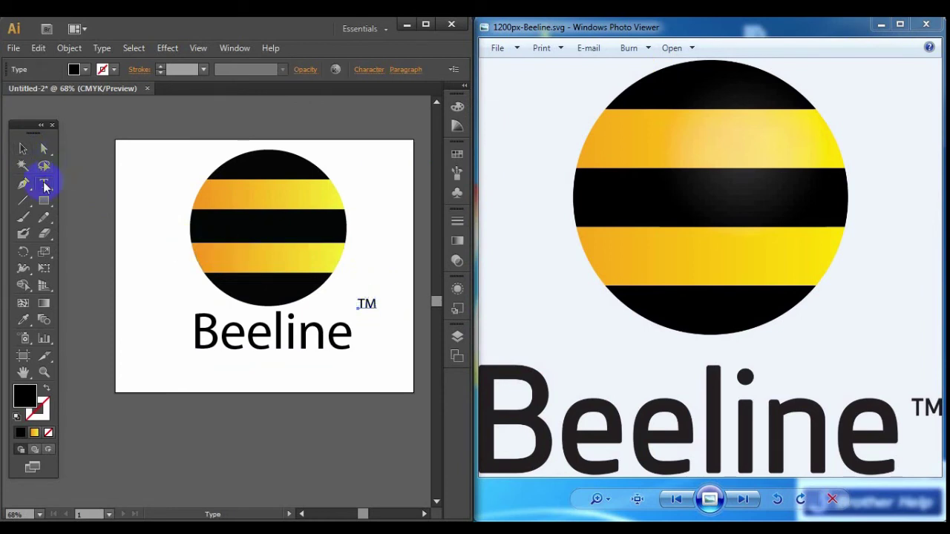
pyautogui.moveTo(374, 299); pyautogui.dragTo(354, 303)
pyautogui.click(102, 48)
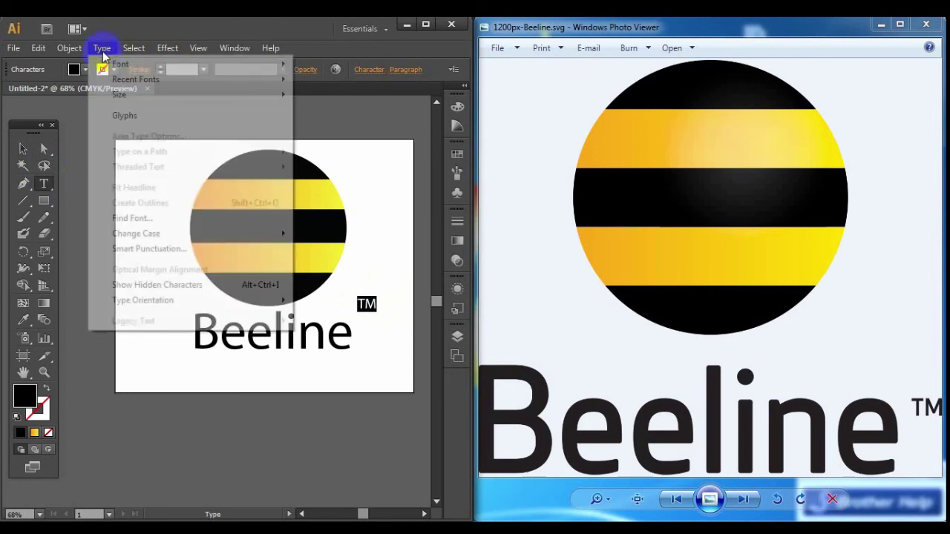
pyautogui.moveTo(121, 66)
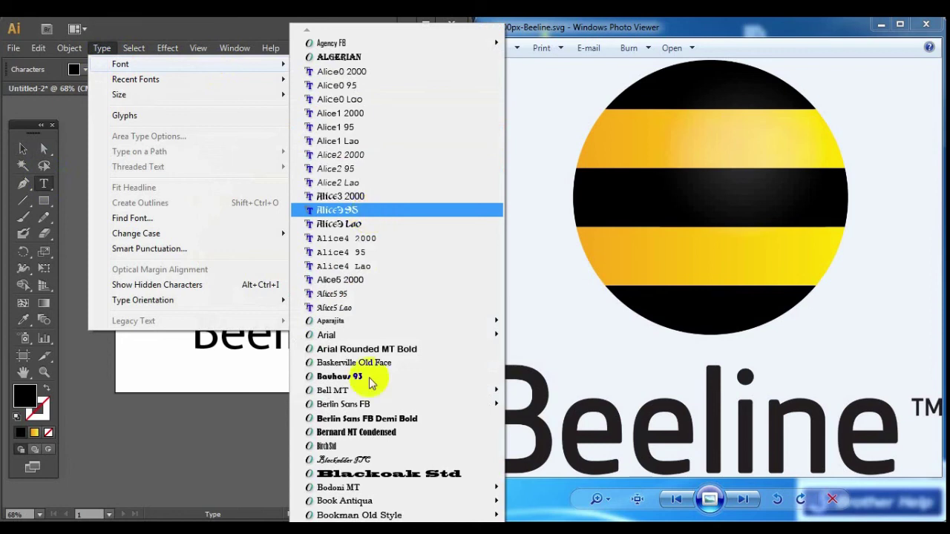
pyautogui.moveTo(372, 409)
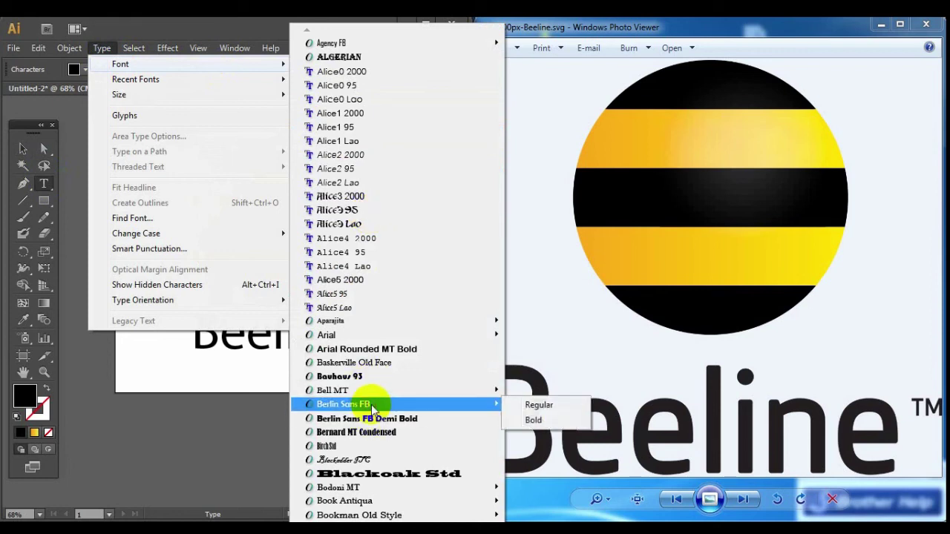
pyautogui.click(534, 406)
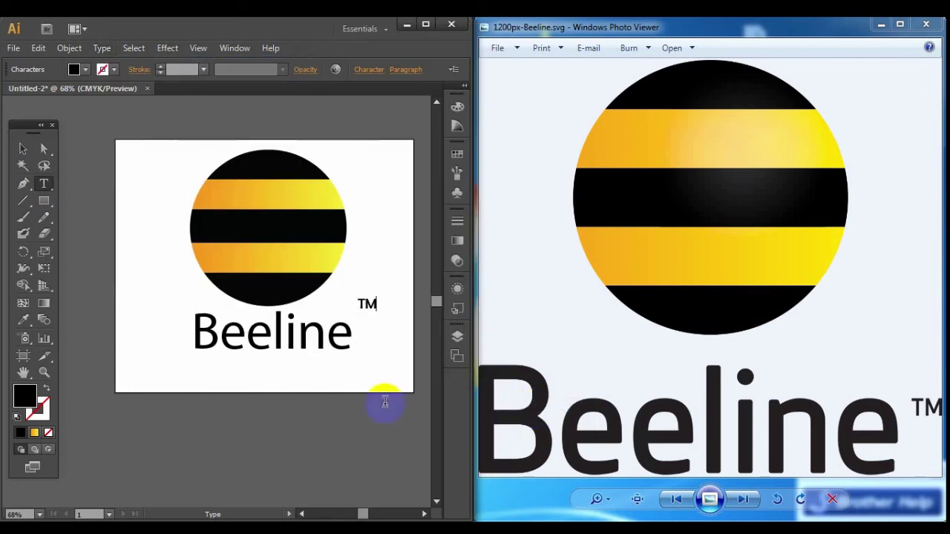
# Move the TM text down and closer to the upper right end of the Beeline wordmark, and deselect it
pyautogui.click(381, 323)
pyautogui.moveTo(353, 302); pyautogui.dragTo(369, 327)
pyautogui.click(23, 149)
pyautogui.click(371, 428)
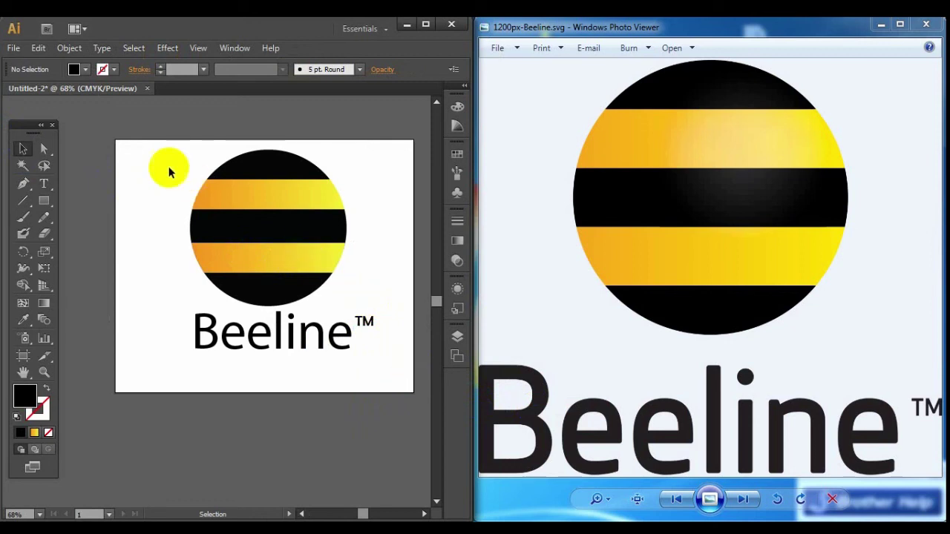
# Start a Save for Web export of the logo with the PNG-24 preset and format
pyautogui.click(14, 48)
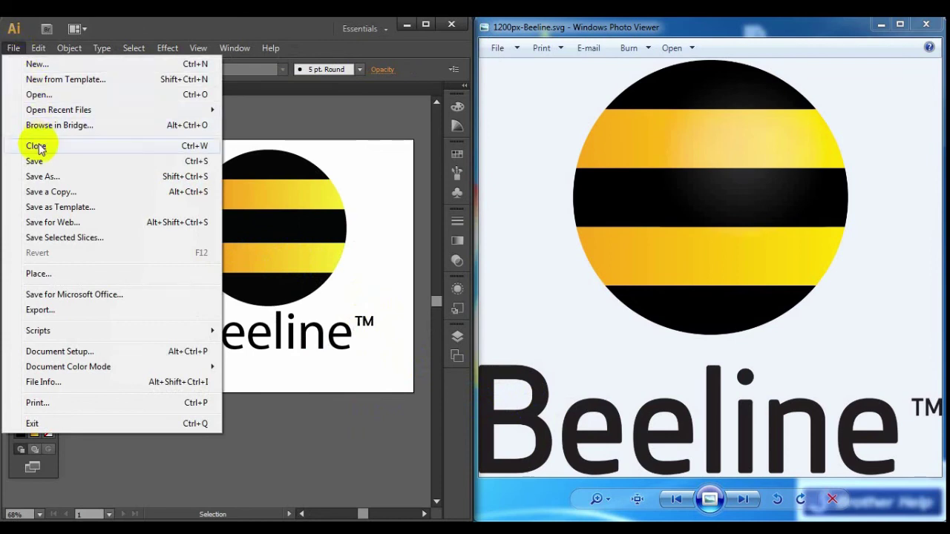
pyautogui.click(55, 225)
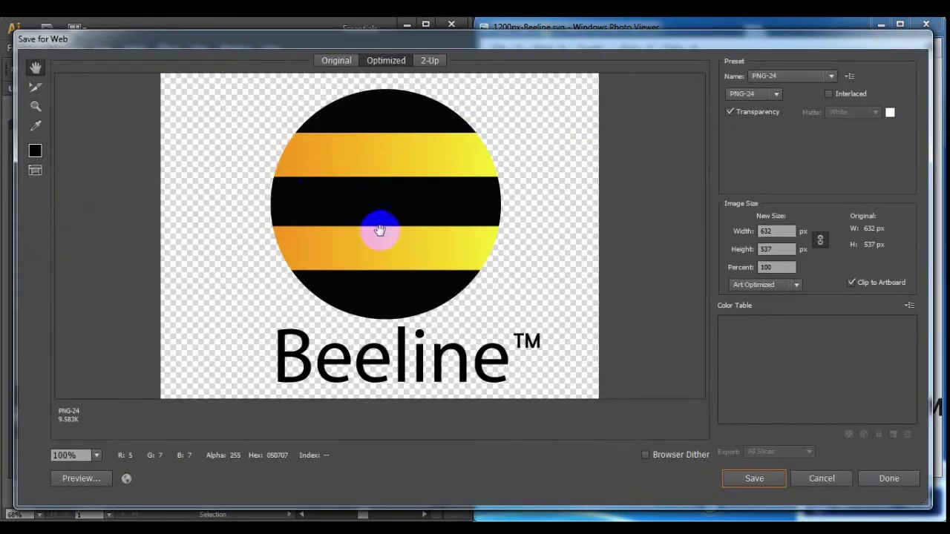
pyautogui.click(831, 75)
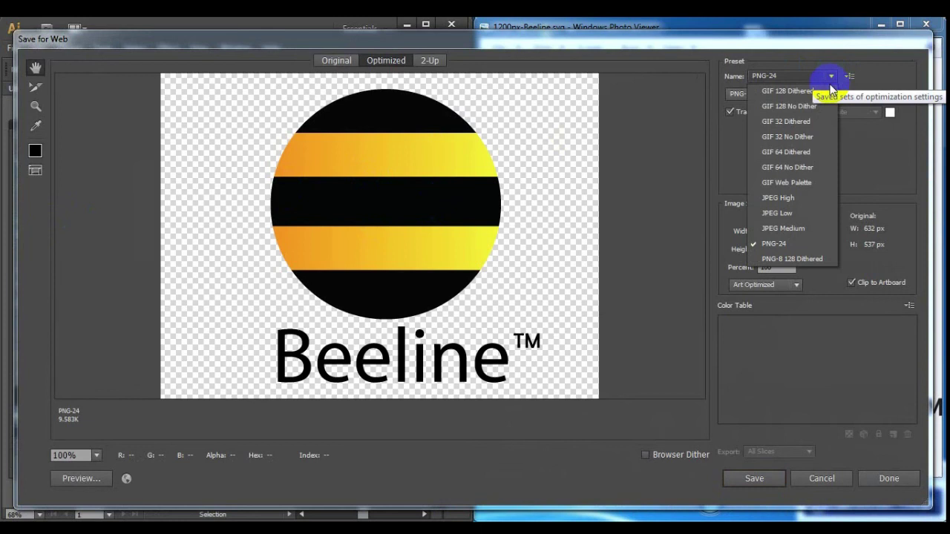
pyautogui.click(791, 245)
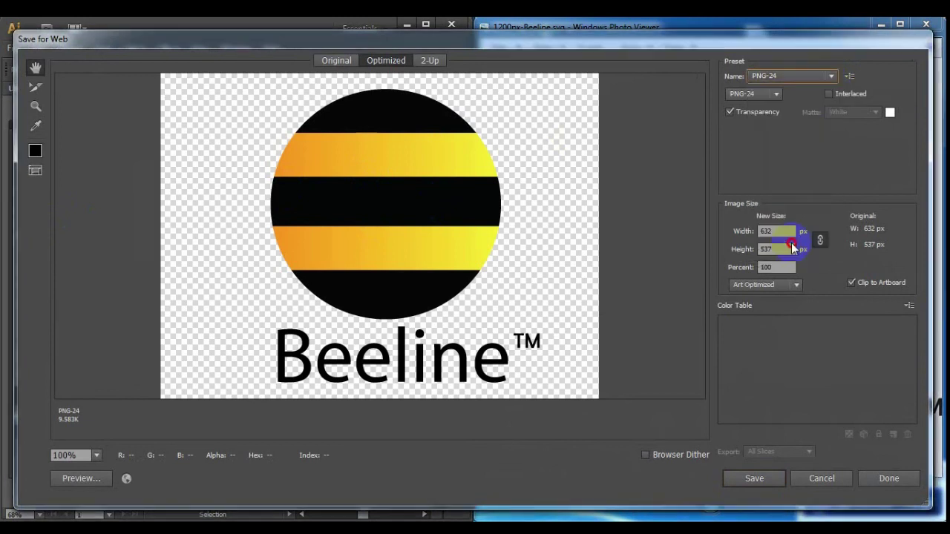
pyautogui.click(772, 97)
pyautogui.click(764, 154)
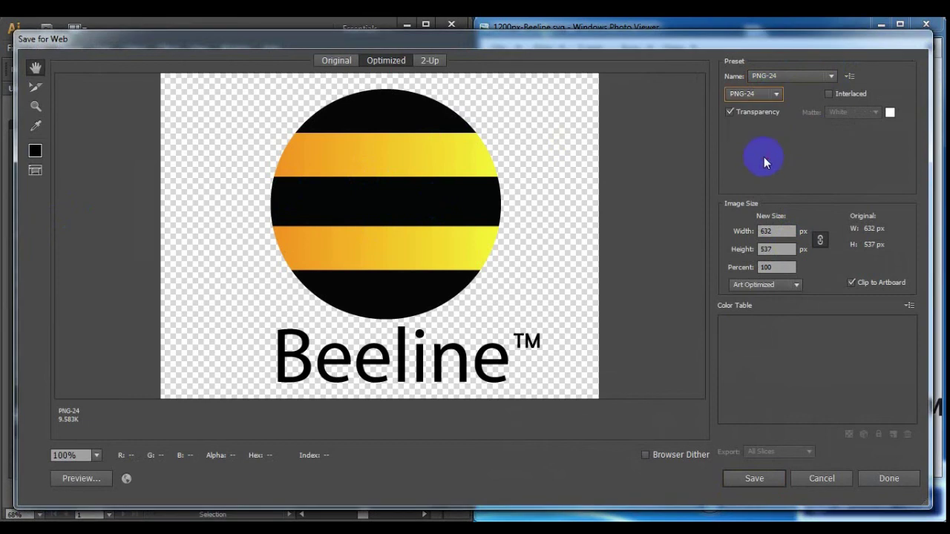
# Save the optimized image to the Desktop under the file name Untitled-2
pyautogui.click(760, 479)
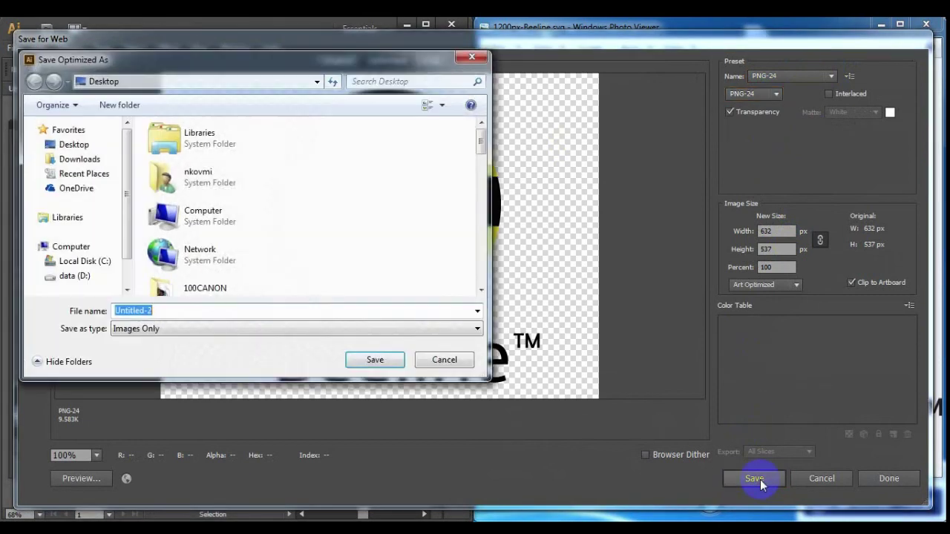
pyautogui.click(87, 146)
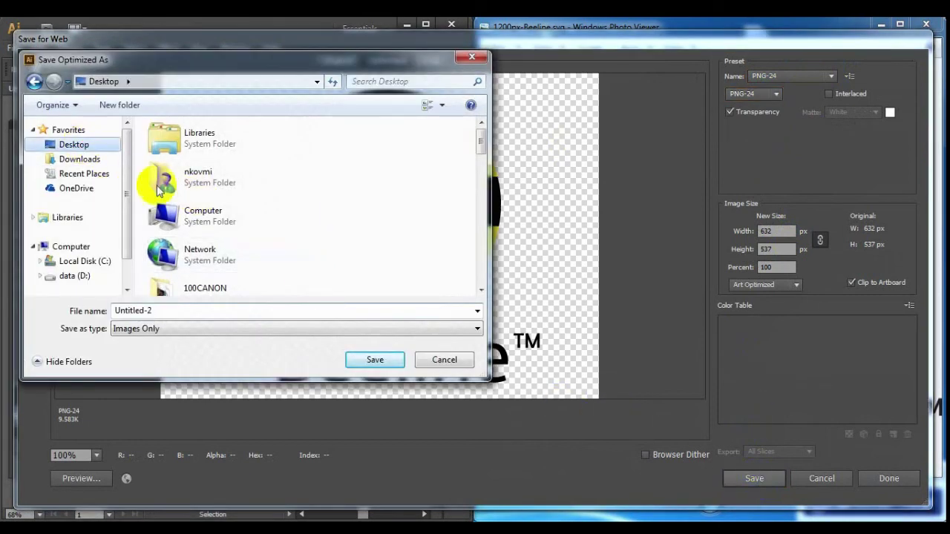
pyautogui.click(361, 367)
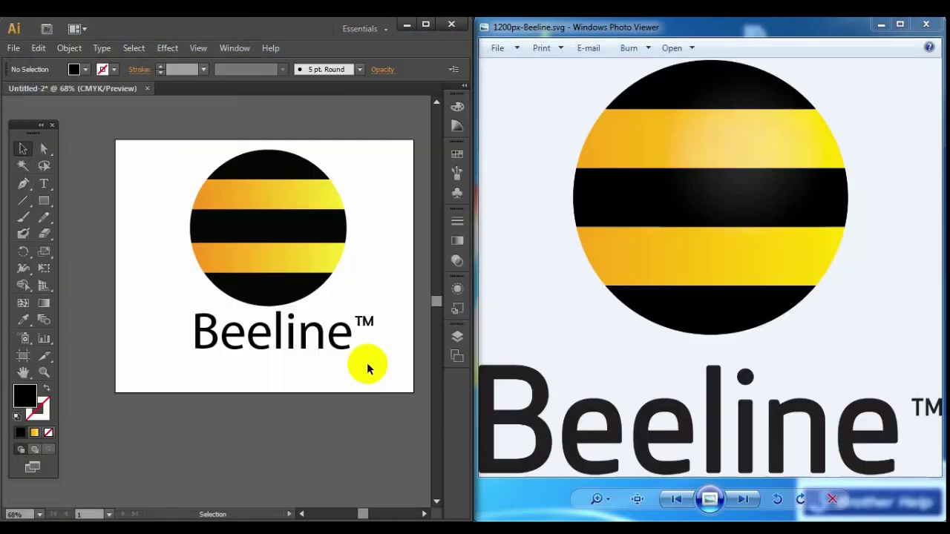
# Minimize Illustrator and open the 1200px-Beeline reference image from the desktop
pyautogui.click(407, 25)
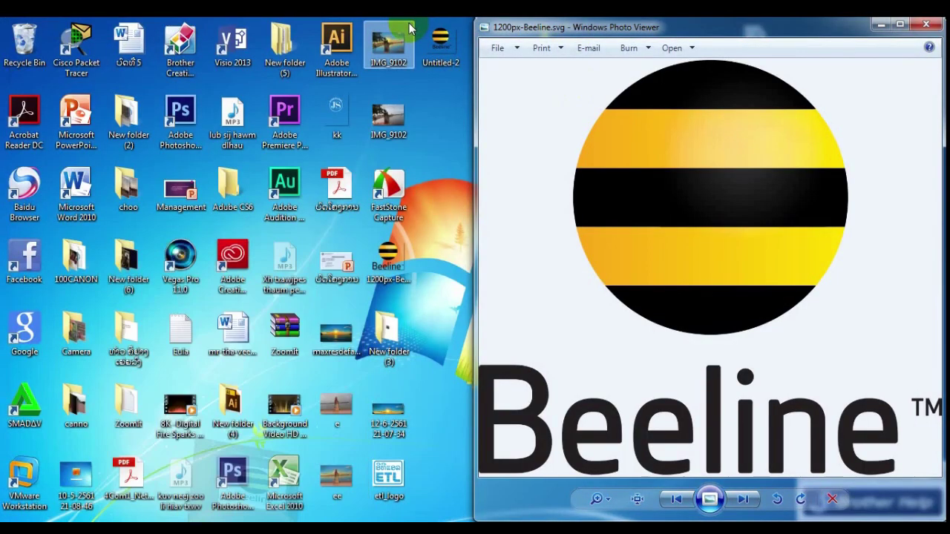
pyautogui.click(439, 265)
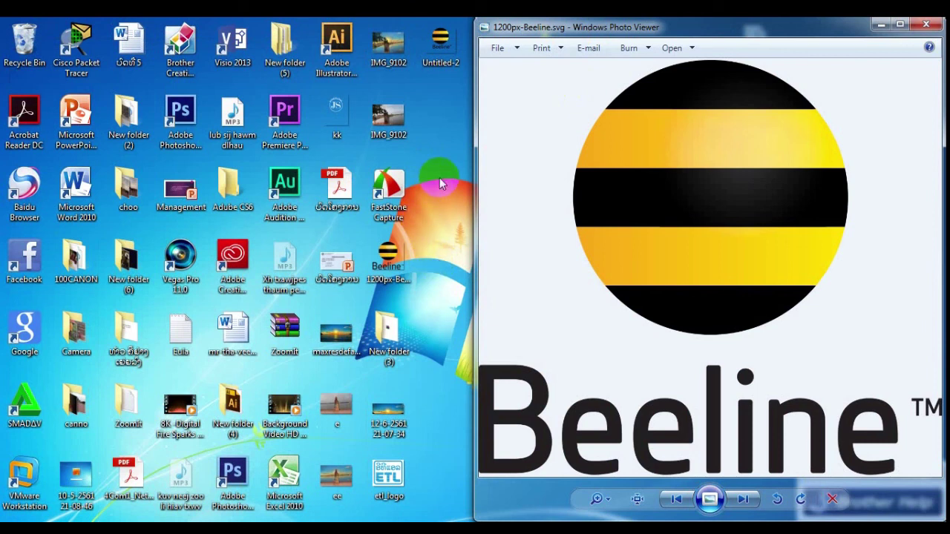
pyautogui.click(404, 276)
pyautogui.doubleClick(404, 276)
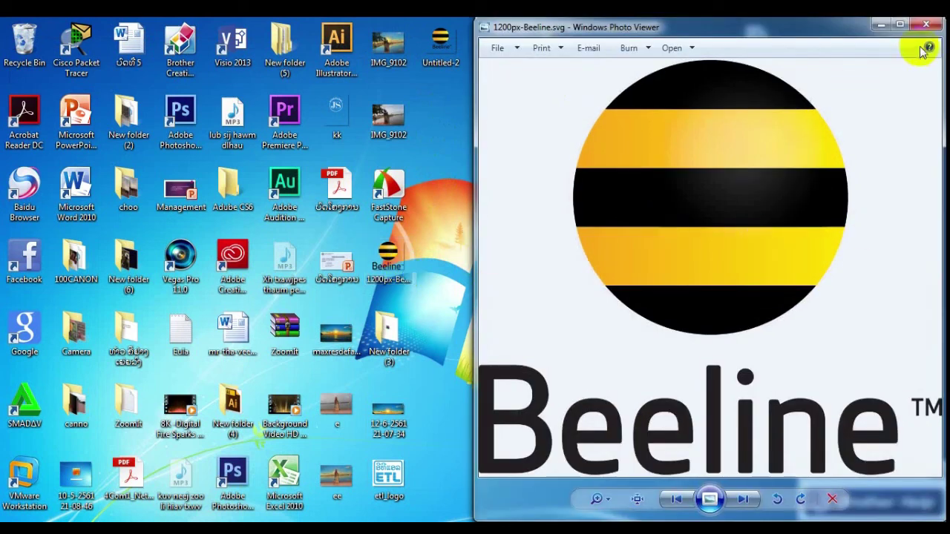
# Open the exported Untitled-2 image from the desktop beside the reference image to compare both logos, and close it
pyautogui.click(443, 57)
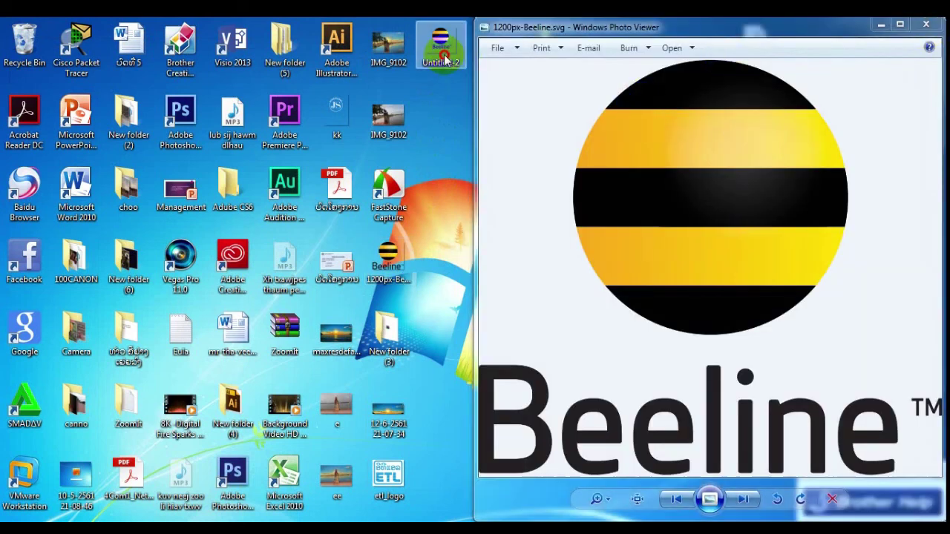
pyautogui.doubleClick(443, 56)
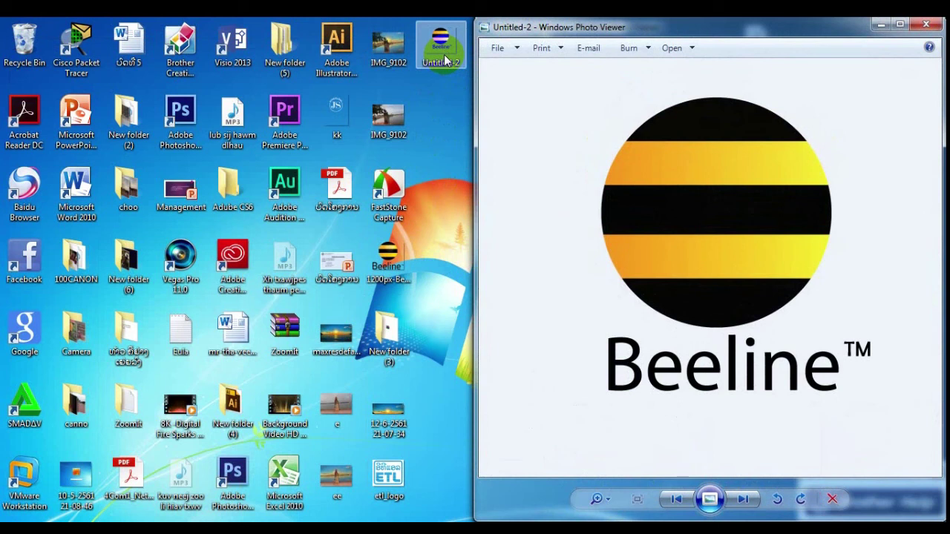
pyautogui.press('super+Left')
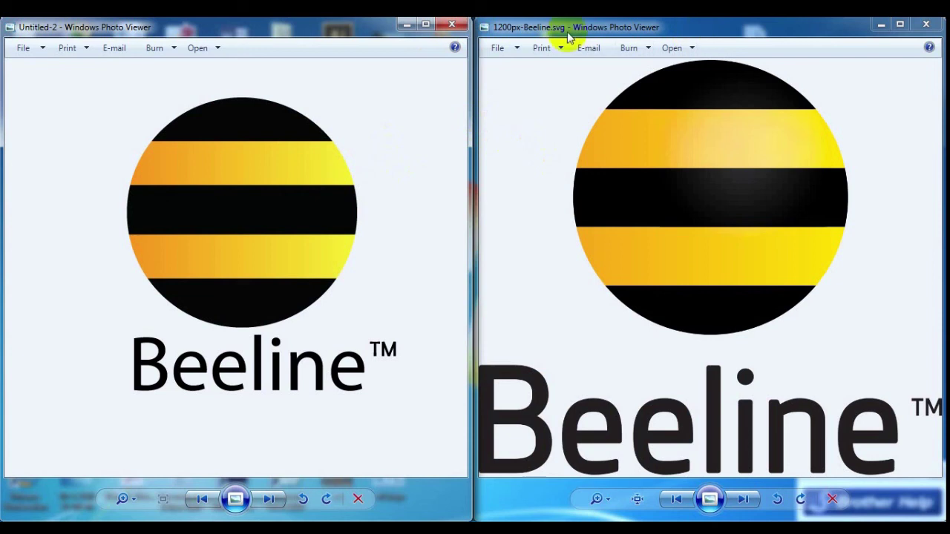
pyautogui.click(449, 25)
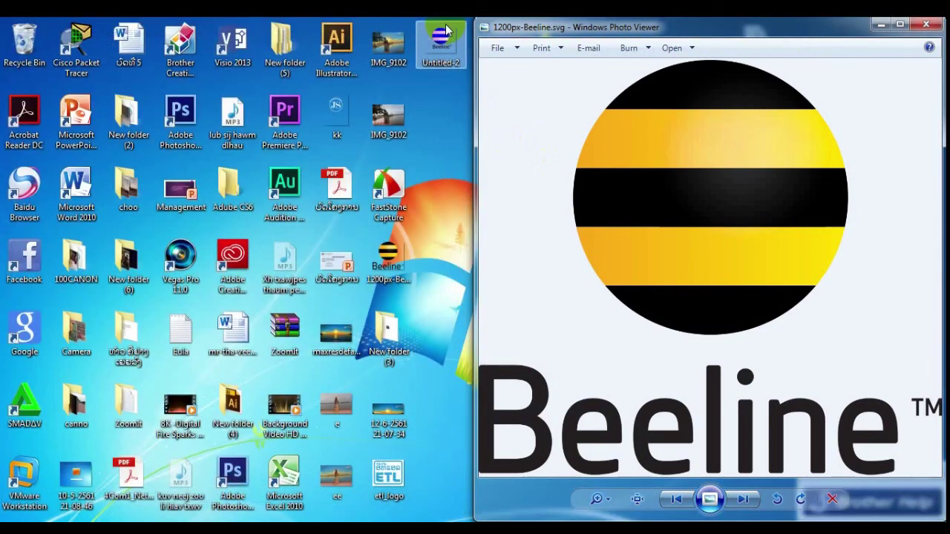